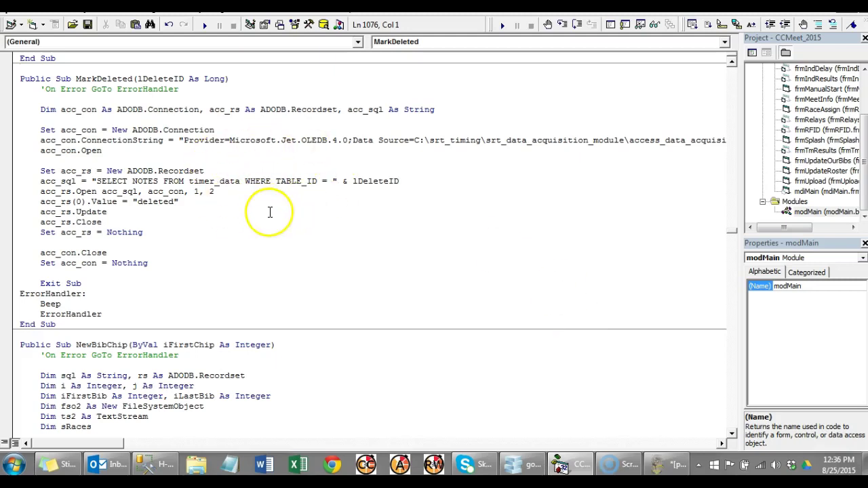
- Open the 240-Section 4A Championships meet and view the boys and girls varsity races, then all 183 entrants
left_click(366, 465)
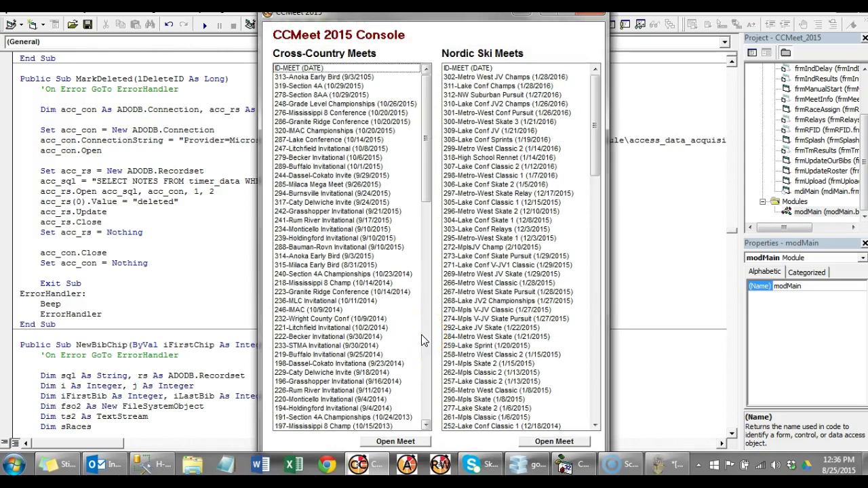
double_click(367, 276)
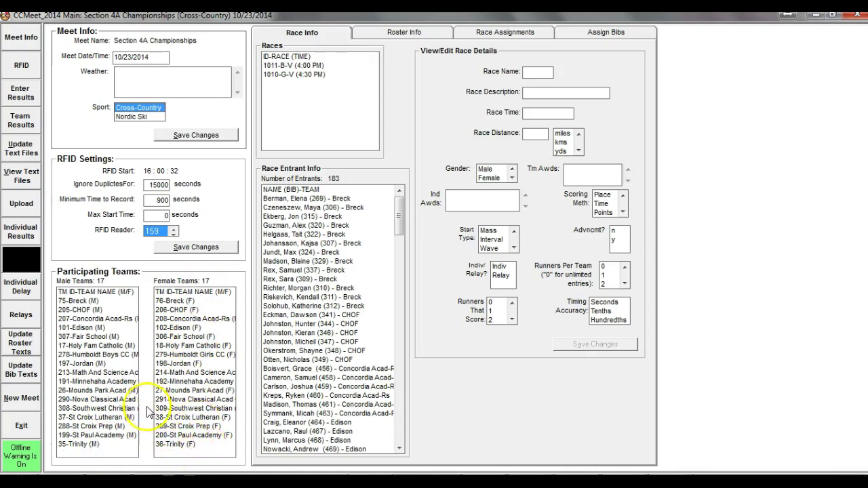
left_click(324, 66)
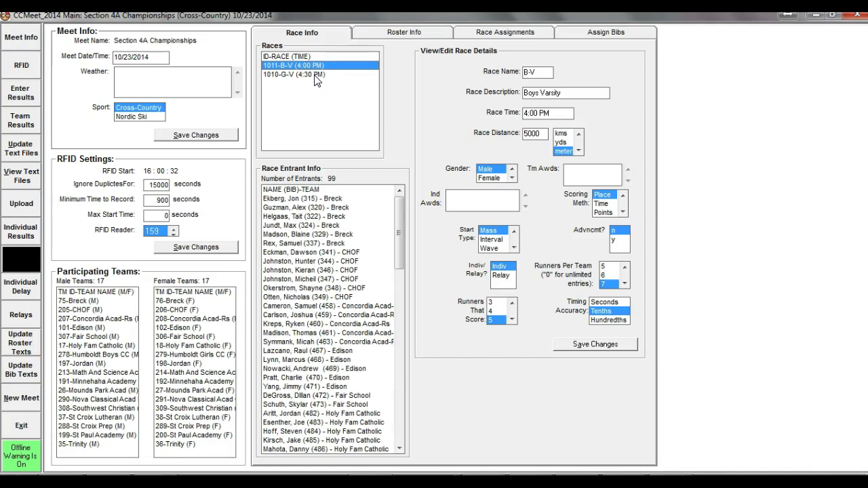
left_click(315, 74)
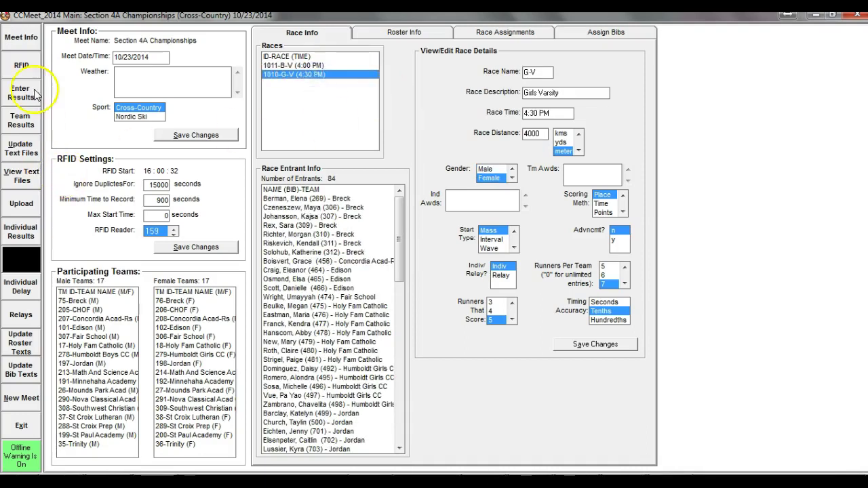
left_click(21, 36)
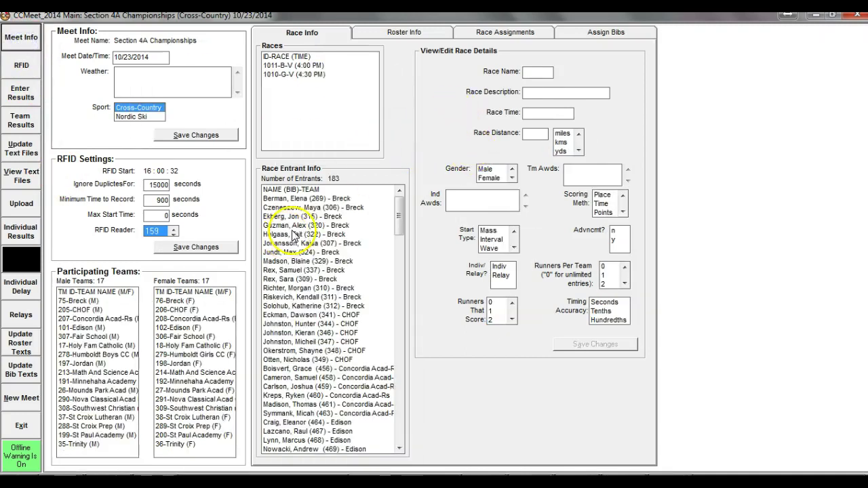
- Show the 76-Breck (F) roster, load one runner's record and edit their first name
left_click(406, 33)
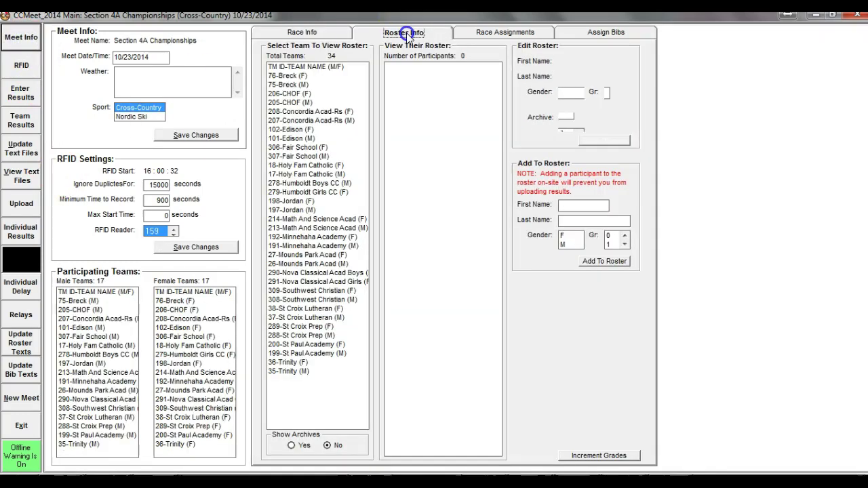
left_click(297, 75)
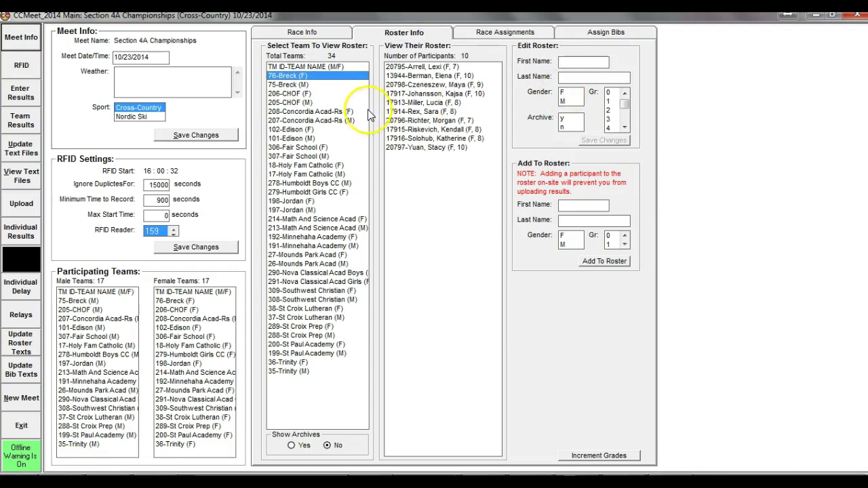
left_click(361, 80)
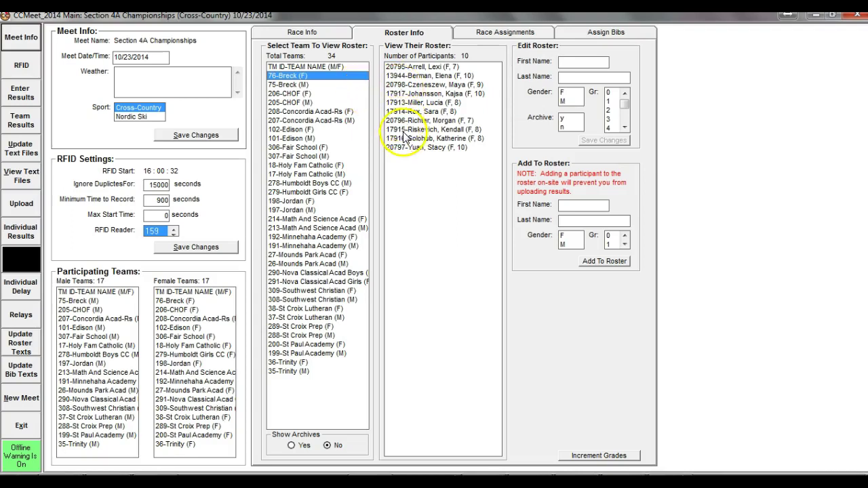
left_click(441, 94)
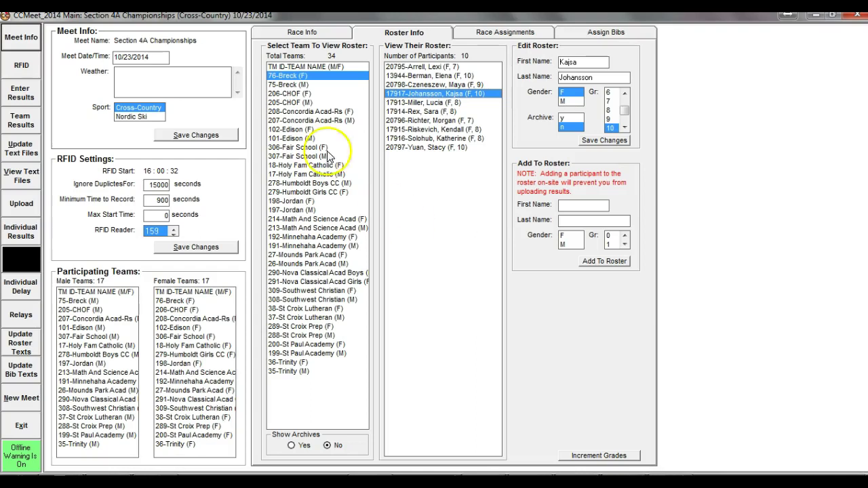
double_click(584, 62)
type("Kasa")
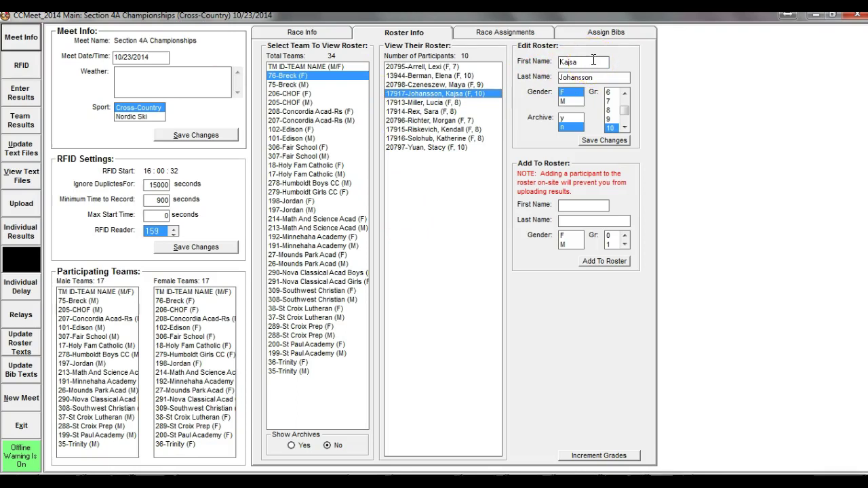
left_click(257, 462)
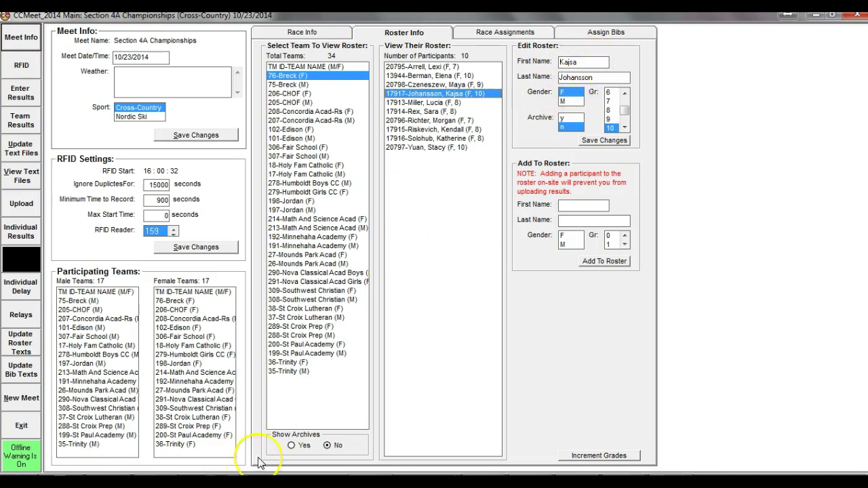
- Show the Breck girls roster with archived runners included, then current runners only again
left_click(291, 445)
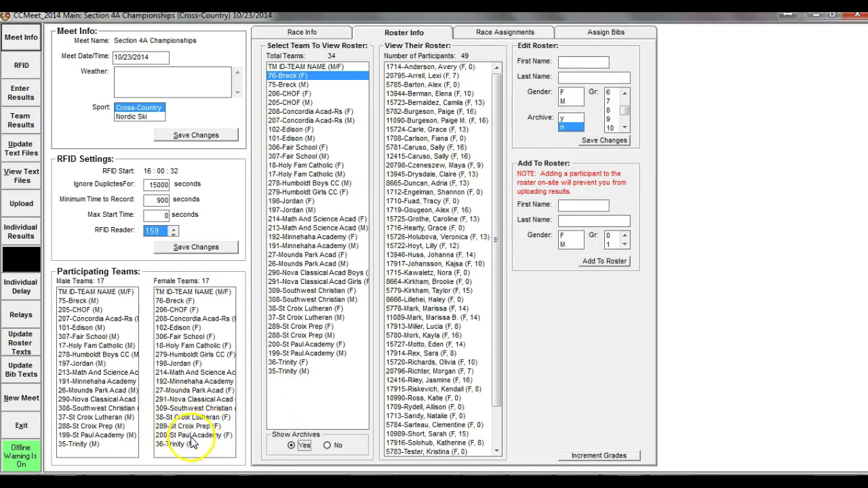
left_click(327, 446)
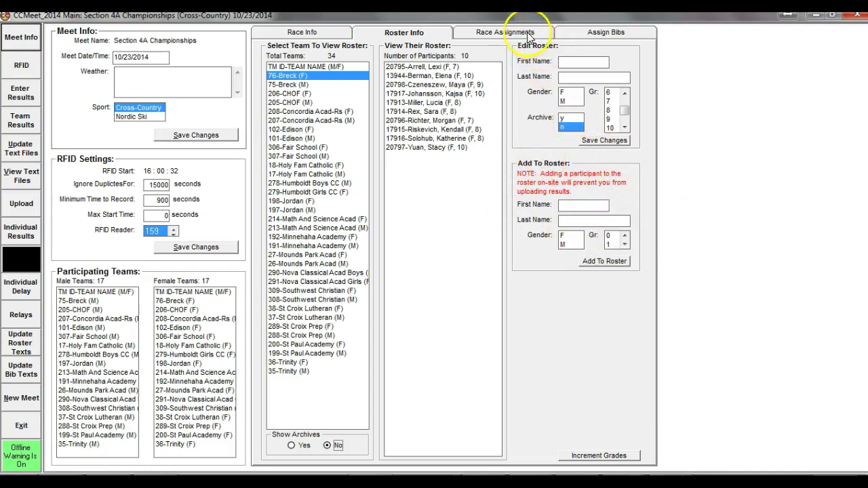
- Check the 76-Breck (F) race assignments, then close the meet back to the console
left_click(505, 32)
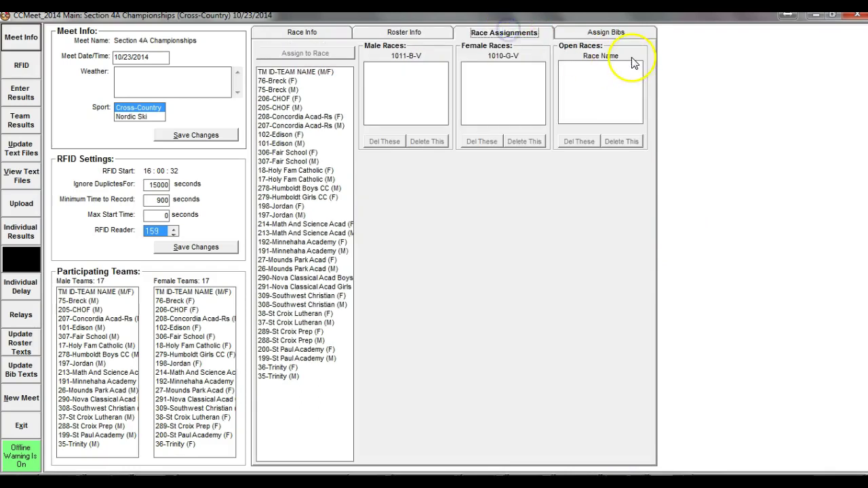
left_click(279, 81)
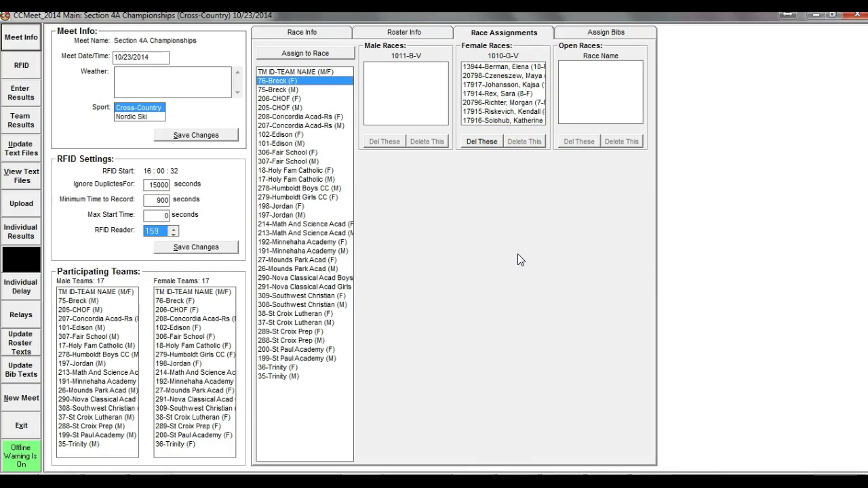
left_click(21, 400)
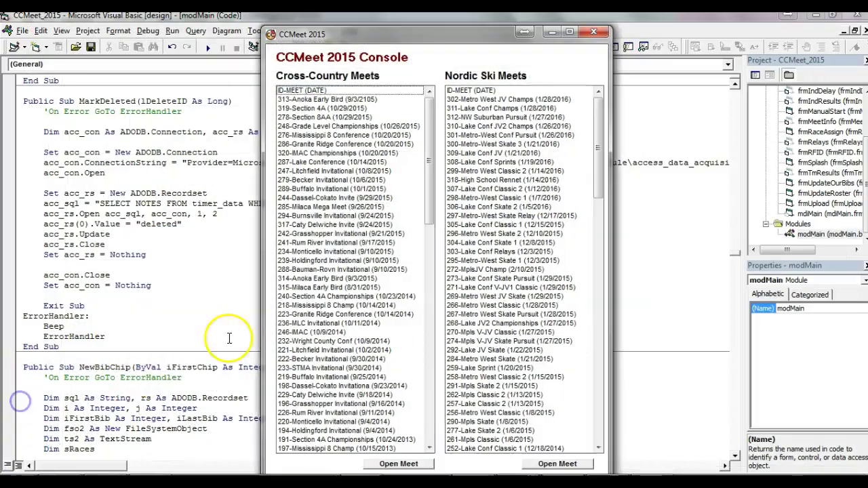
- Open 218-Mississippi 8 Champ and view race assignments for 49-Big Lake (F) and 48-Big Lake (M)
left_click(342, 305)
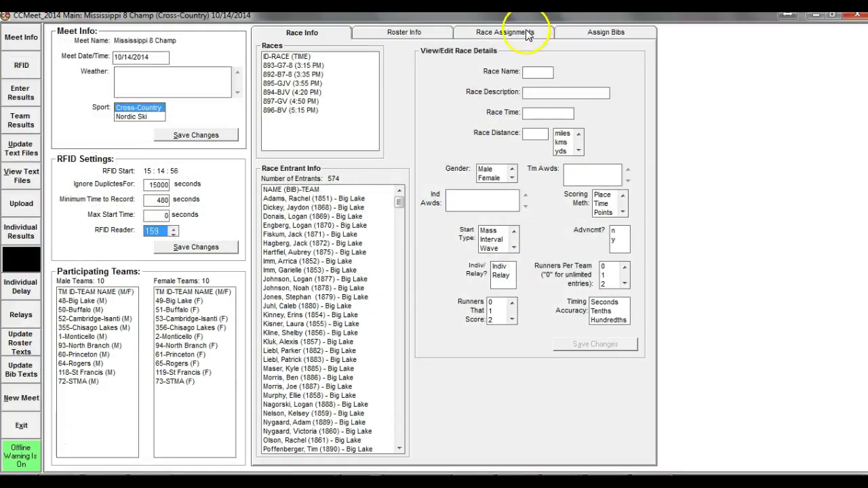
left_click(527, 33)
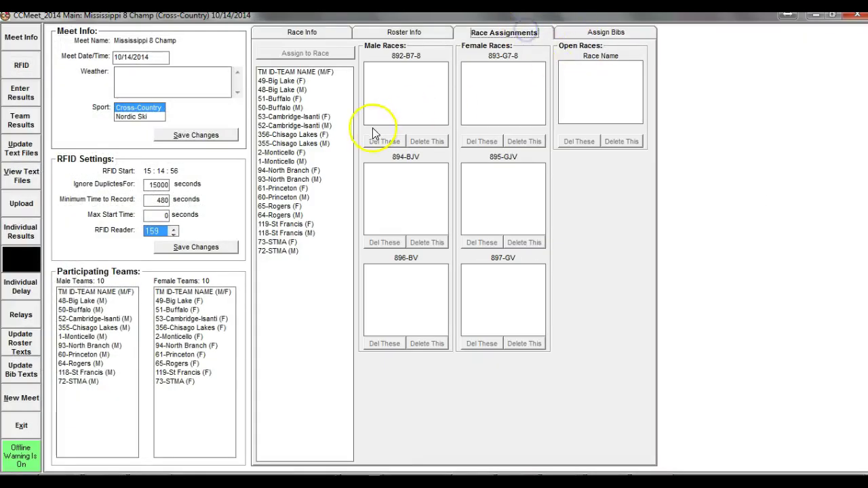
left_click(292, 80)
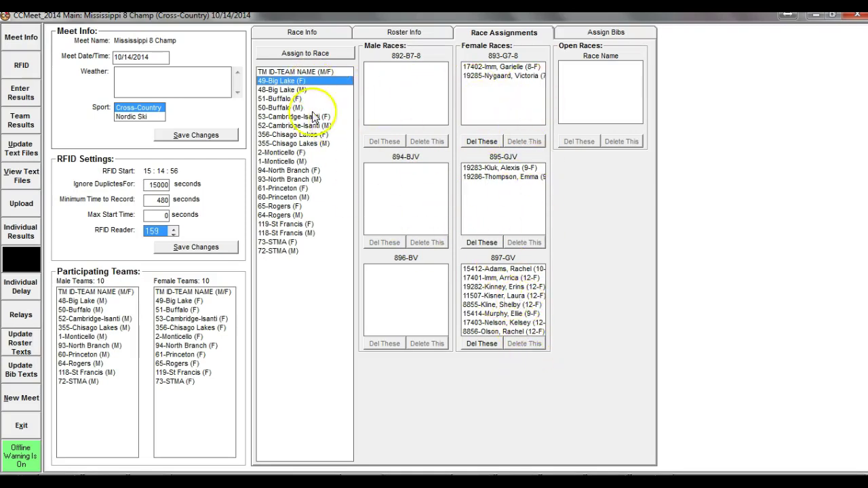
left_click(291, 91)
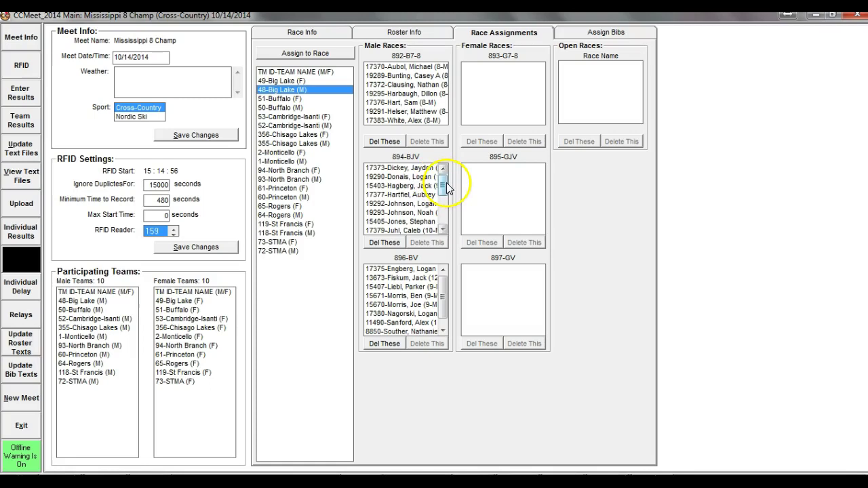
left_click_drag(443, 183, 465, 173)
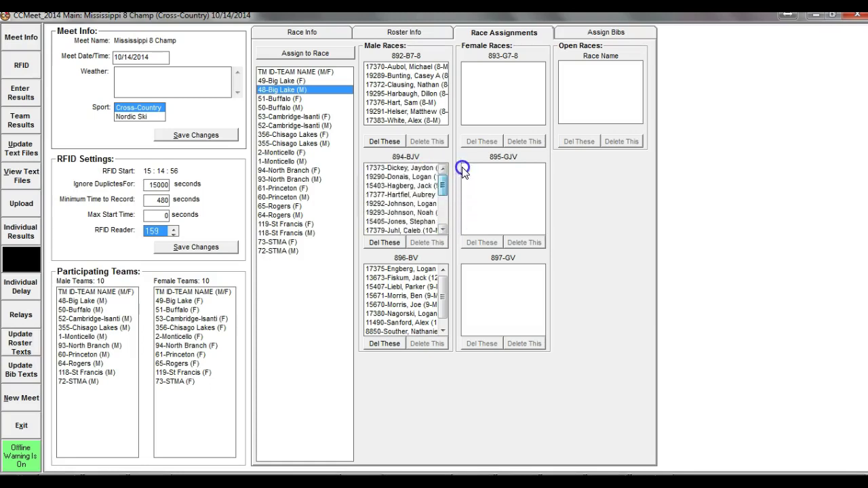
- Add the 9-year-old Big Lake boy to the 894-BJV race and close the assignment window
left_click(332, 55)
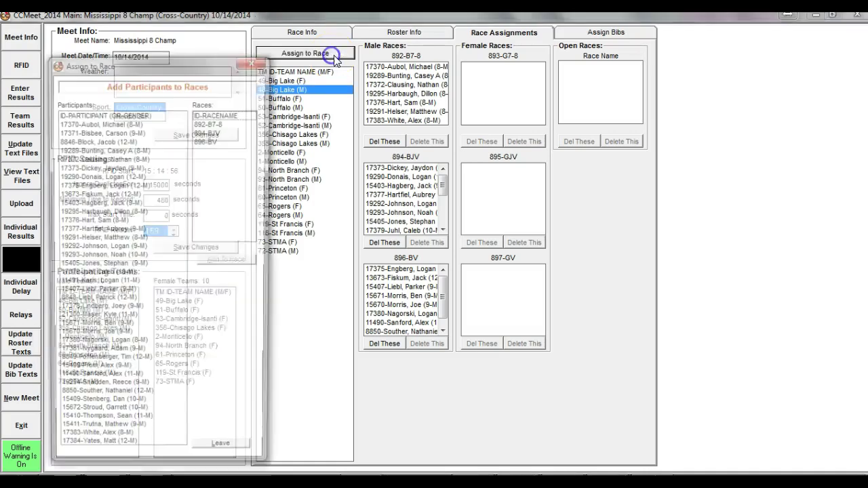
left_click(134, 212)
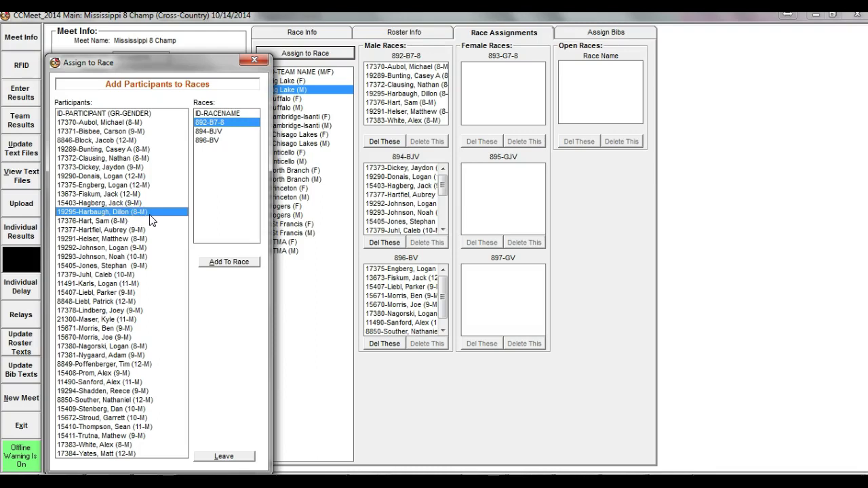
left_click(121, 123)
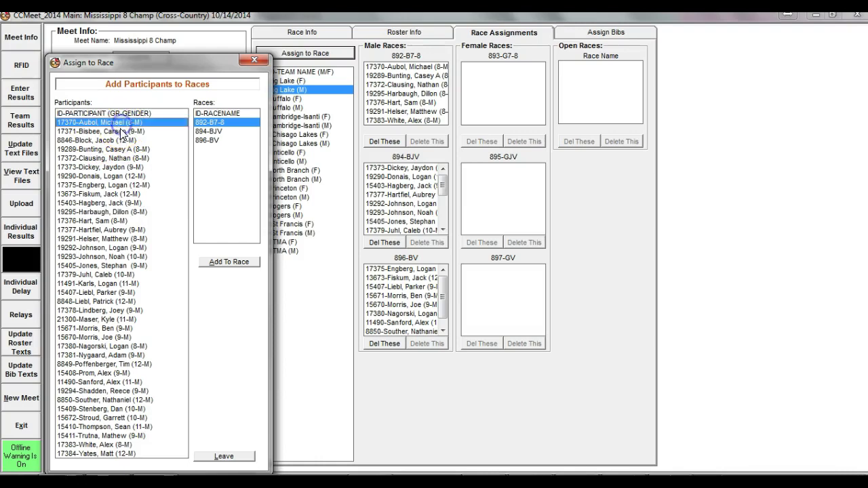
left_click(120, 132)
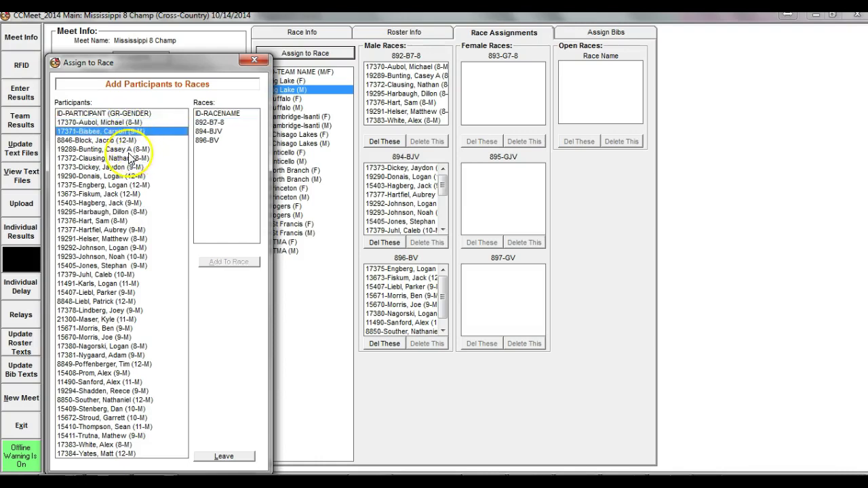
left_click(212, 132)
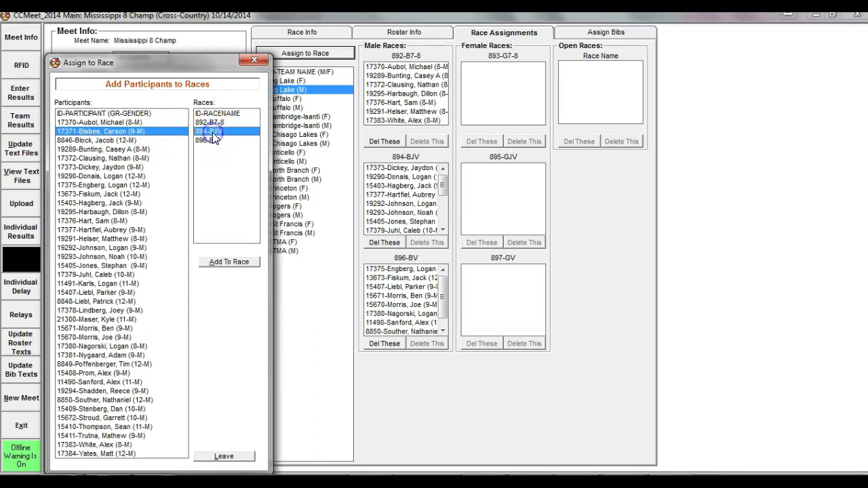
left_click(232, 263)
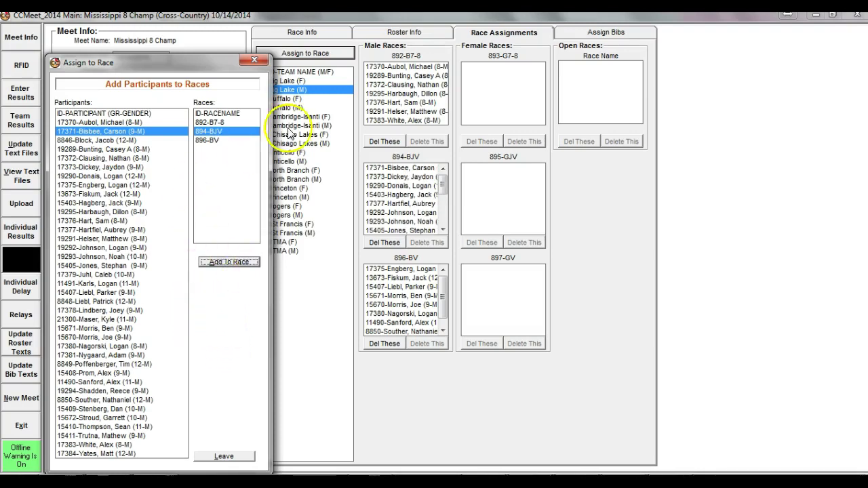
left_click(224, 457)
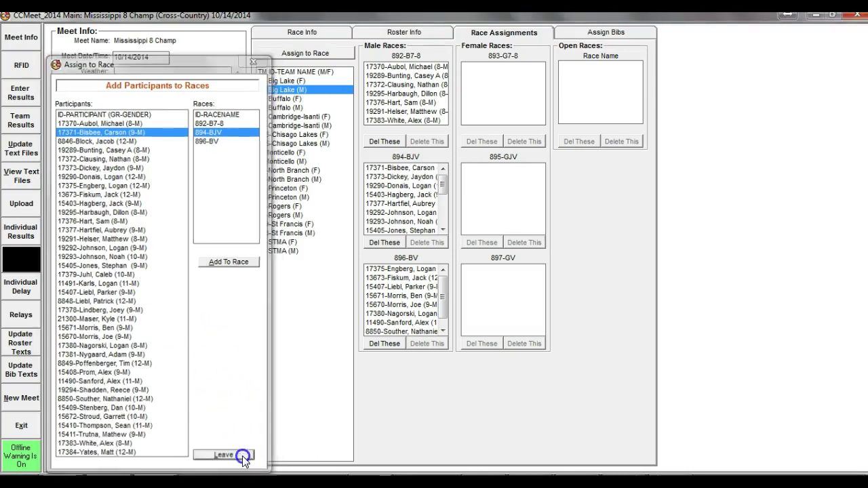
- Assign available bib 1864 to the unbibbed 48-Big Lake (M) runner
left_click(595, 34)
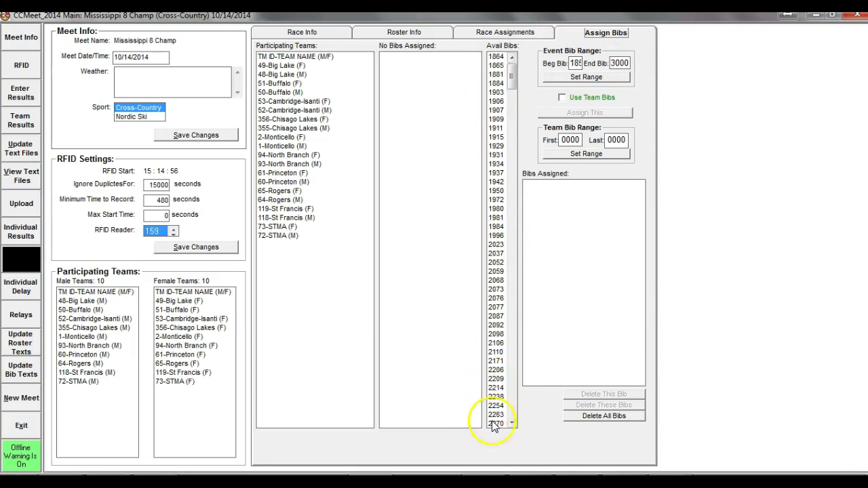
left_click(293, 67)
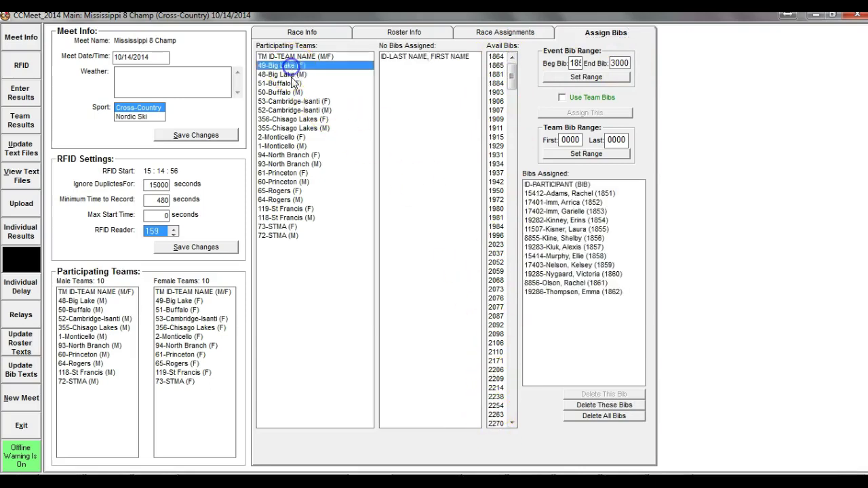
left_click(300, 74)
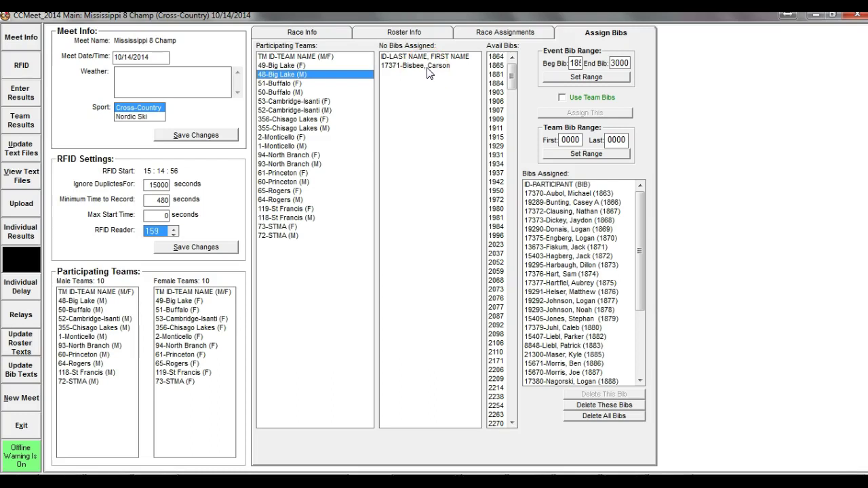
left_click(427, 66)
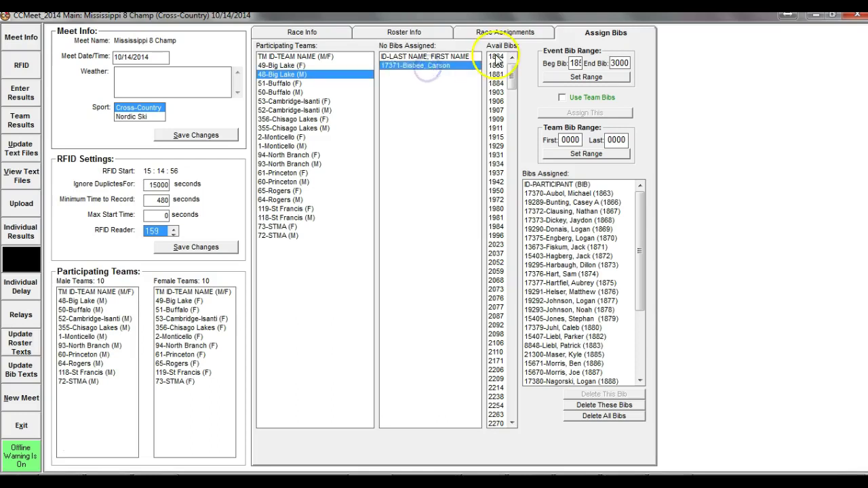
left_click(496, 57)
left_click(587, 112)
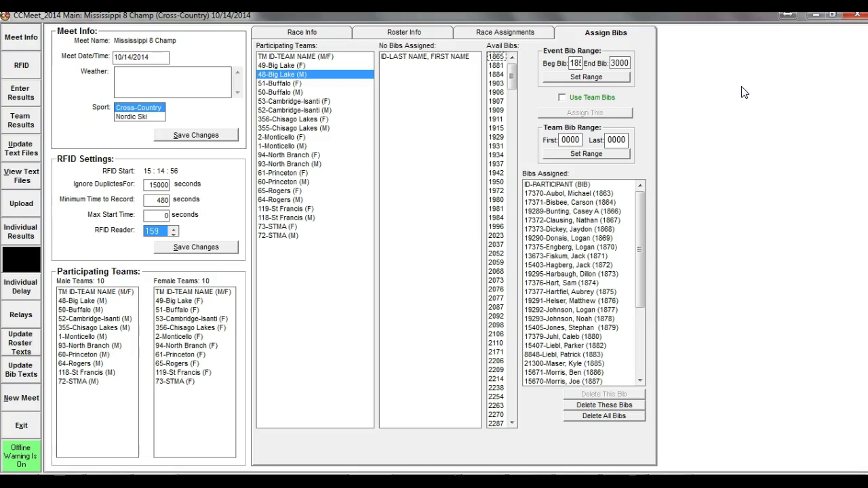
left_click(527, 38)
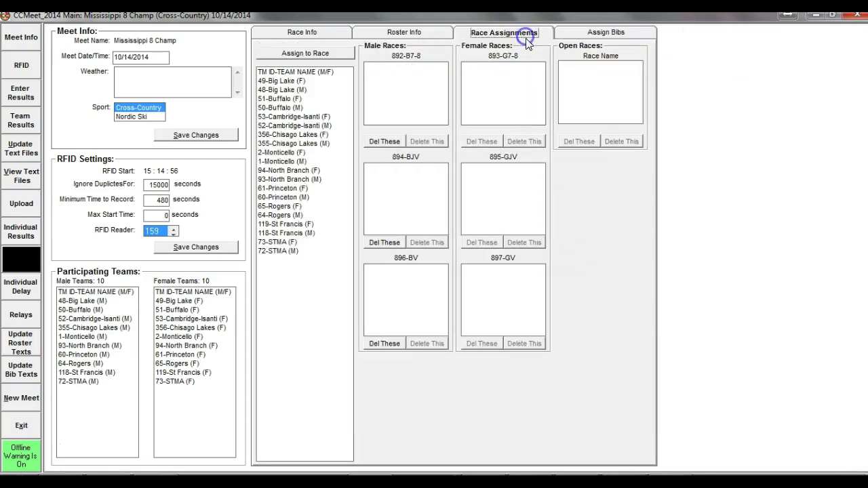
left_click(282, 90)
left_click(311, 54)
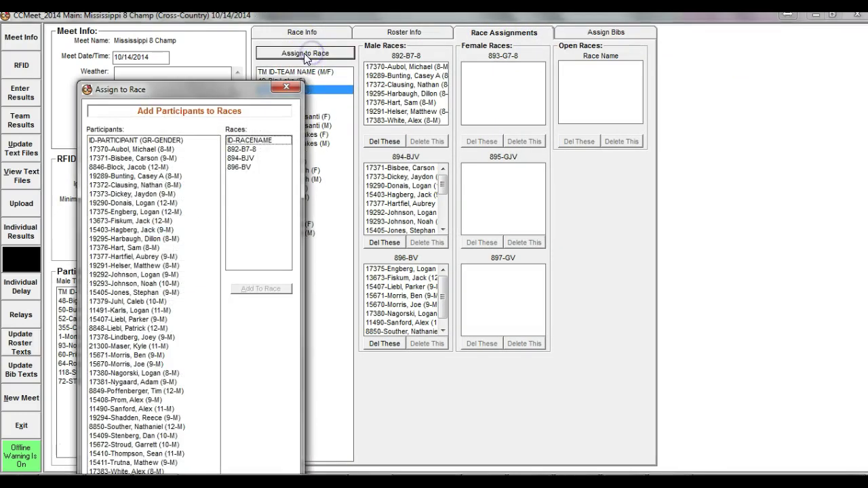
left_click(149, 158)
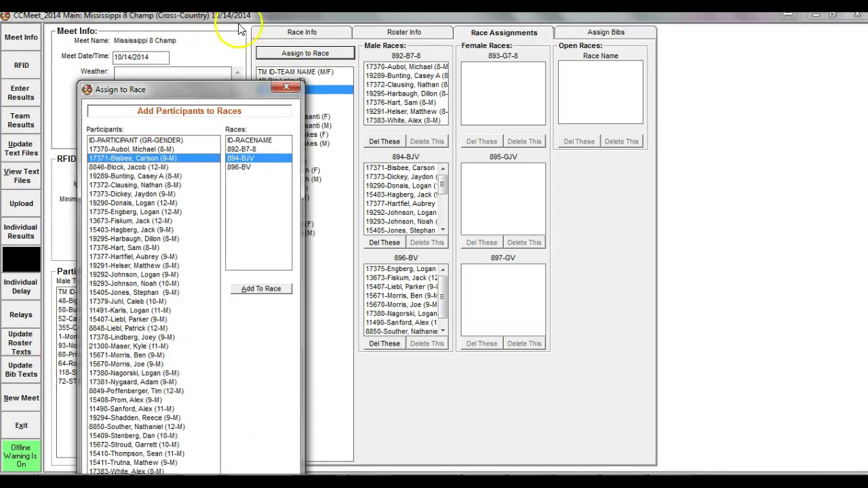
left_click(286, 86)
left_click(604, 32)
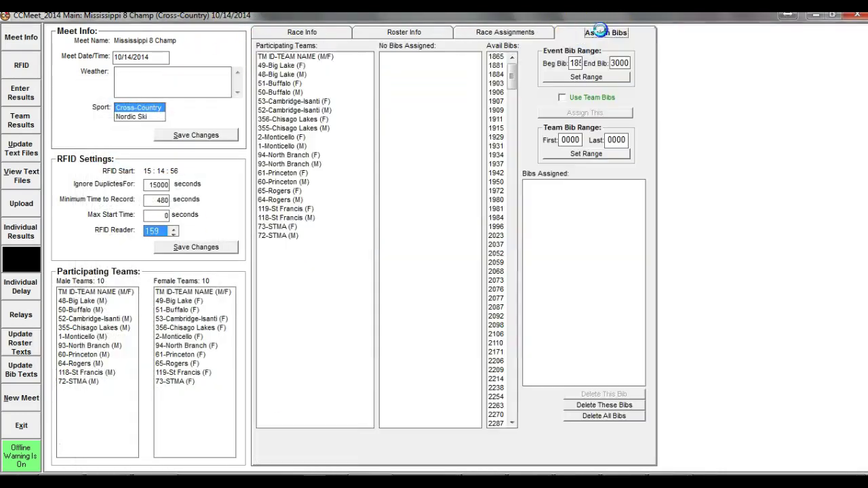
left_click(280, 74)
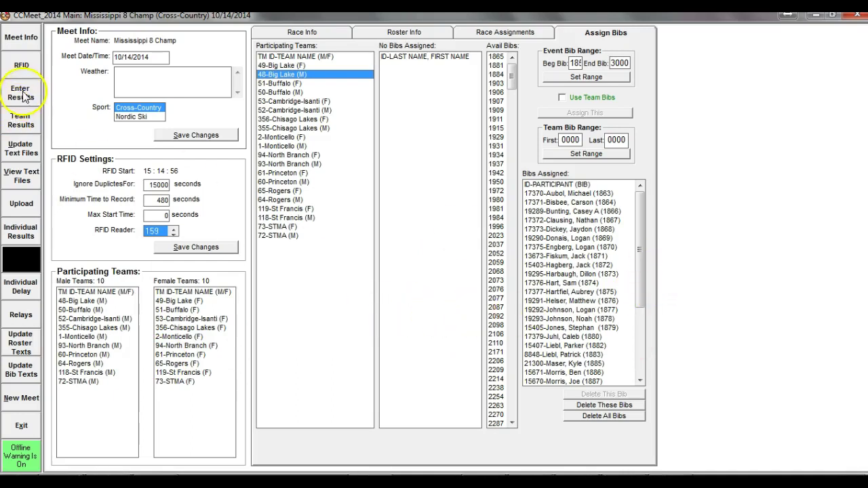
- Refresh and overwrite the raw RFID results, then try loading results file 106
left_click(21, 65)
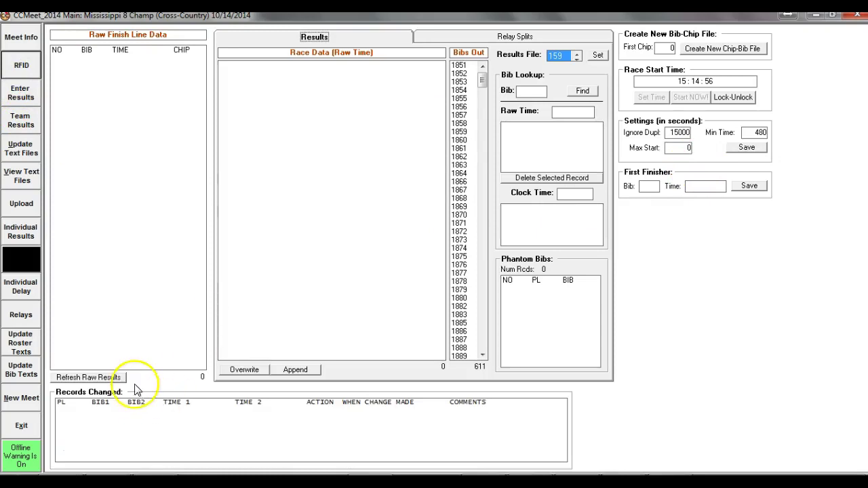
left_click(95, 378)
left_click(237, 370)
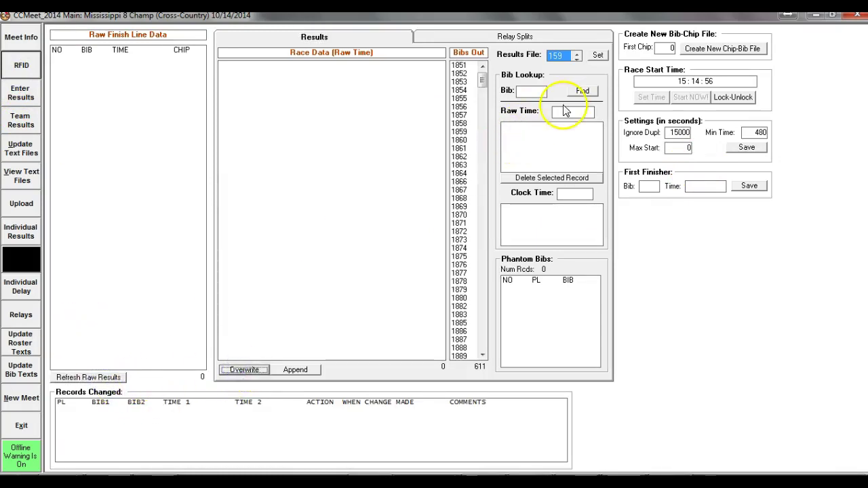
left_click(577, 58)
left_click(597, 55)
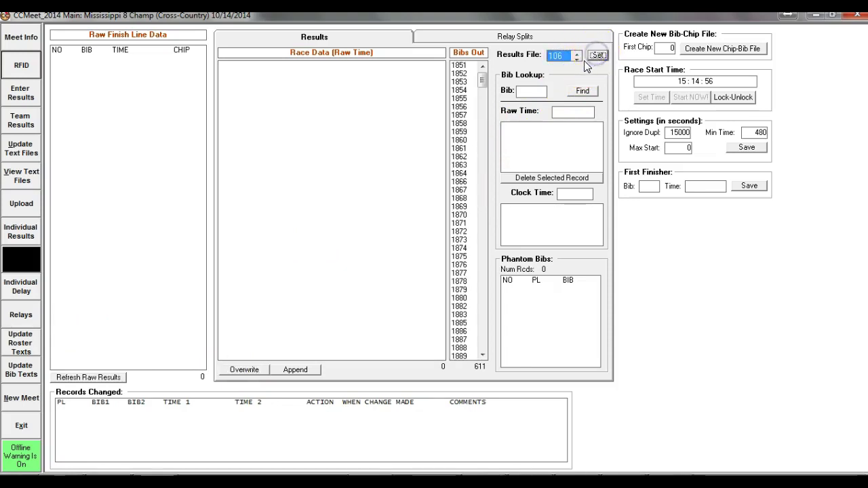
left_click(73, 377)
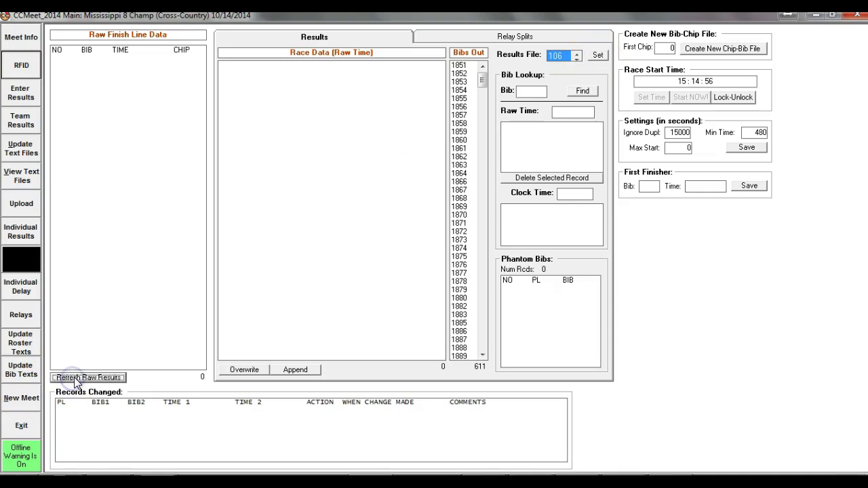
left_click(238, 371)
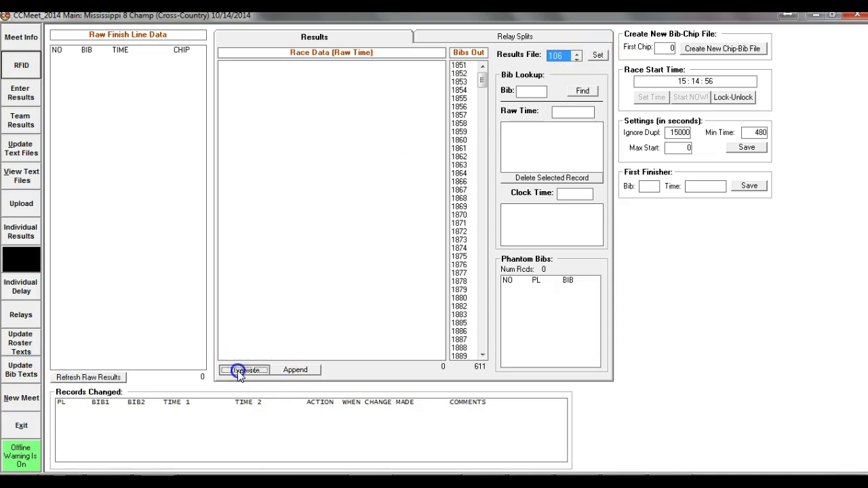
- Set results file 174 and overwrite the race data with its refreshed raw results
left_click(576, 58)
left_click(576, 56)
left_click(599, 57)
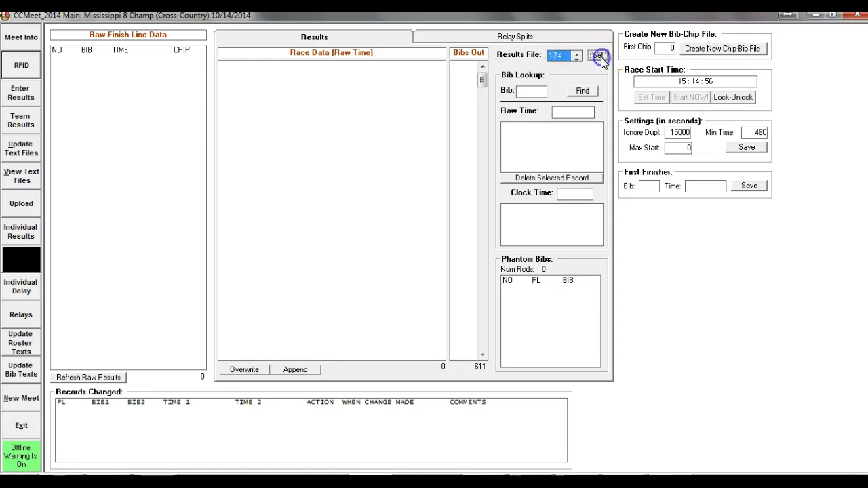
left_click(89, 379)
left_click(244, 370)
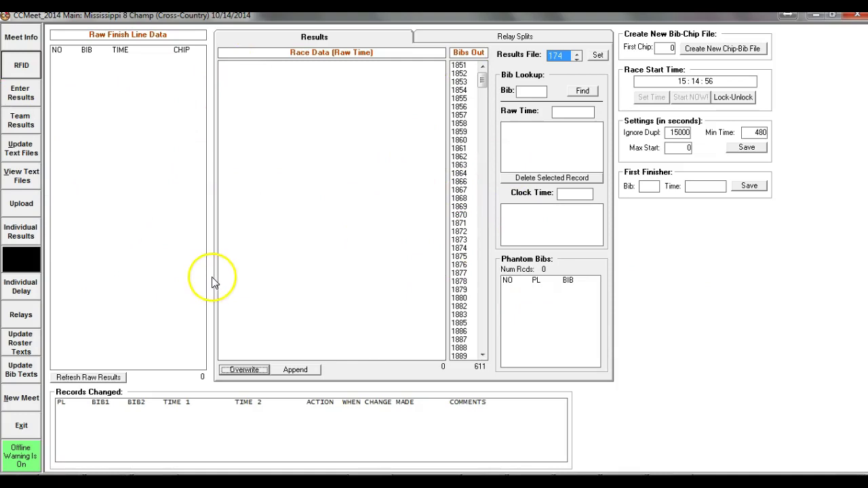
- Scroll through the Enter Results list of 610 finishers ordered by time
left_click(15, 97)
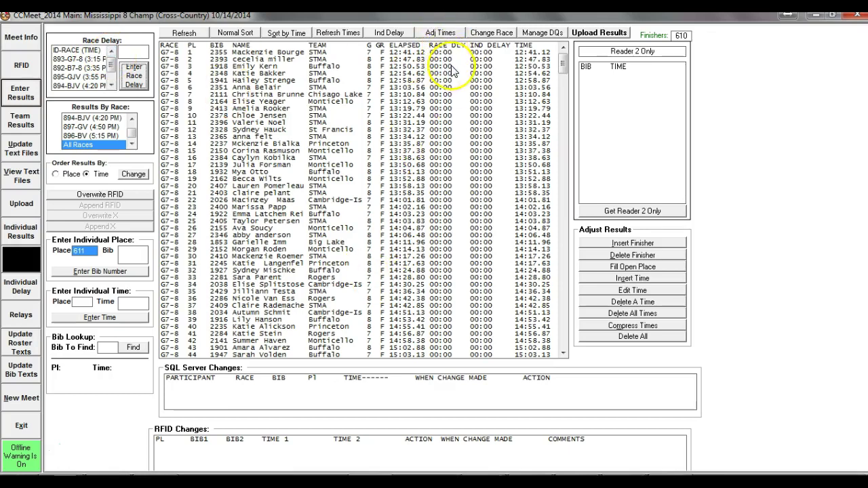
left_click_drag(562, 63, 561, 107)
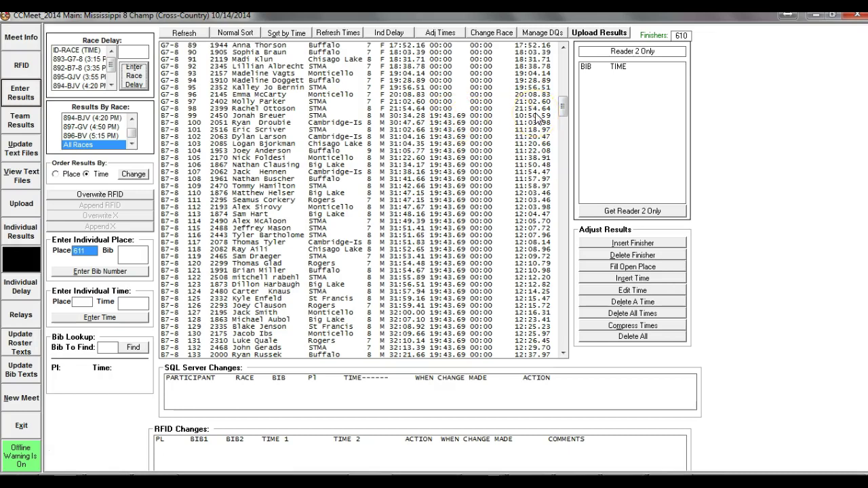
left_click_drag(563, 107, 624, 341)
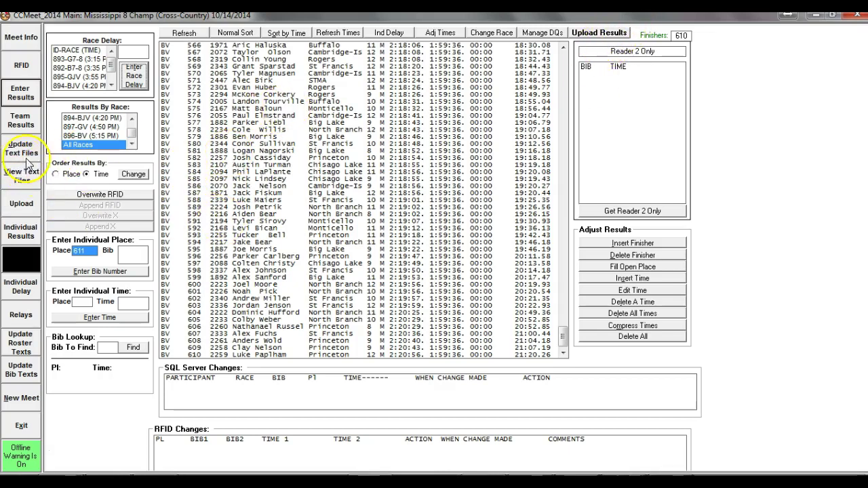
- Refresh the 897-GV team scores and grid, then go back to the Enter Results list
left_click(21, 120)
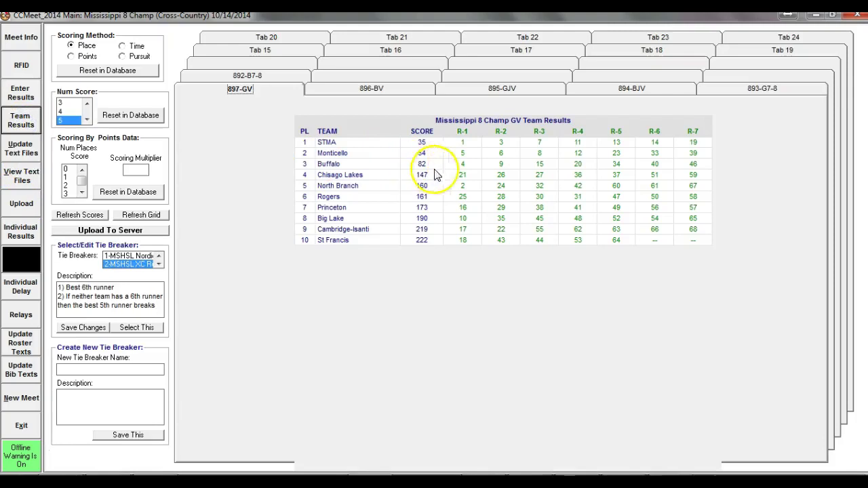
left_click(79, 215)
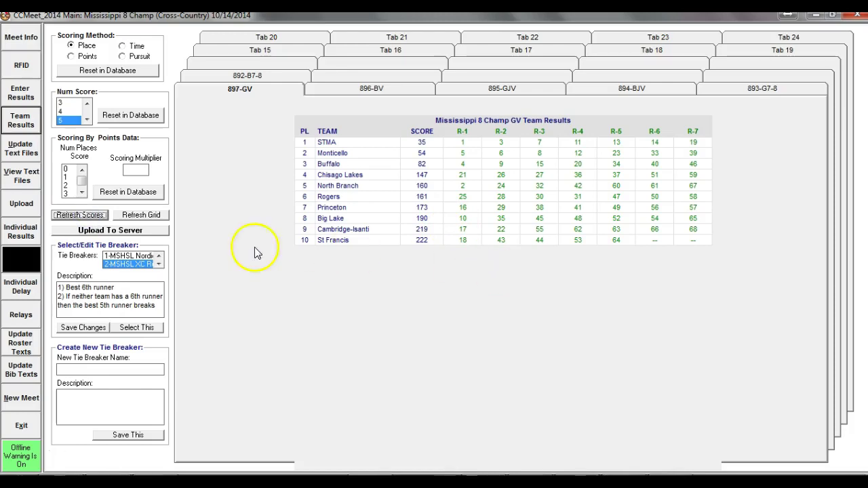
left_click(141, 215)
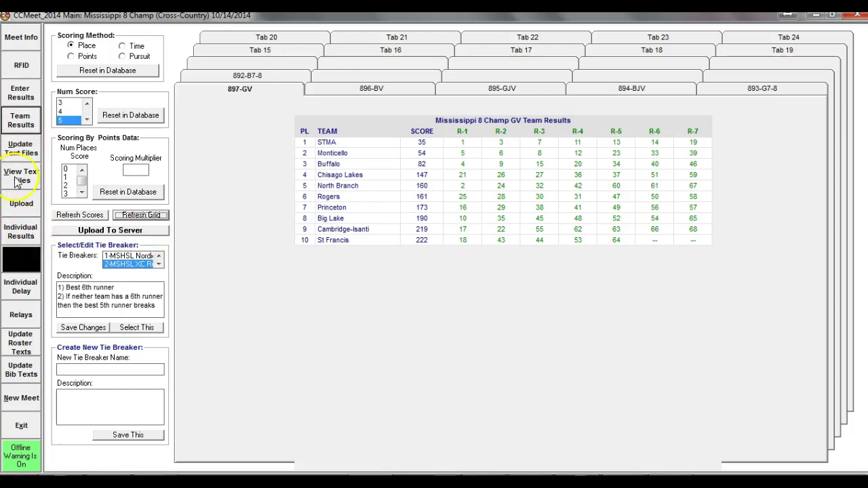
left_click(21, 93)
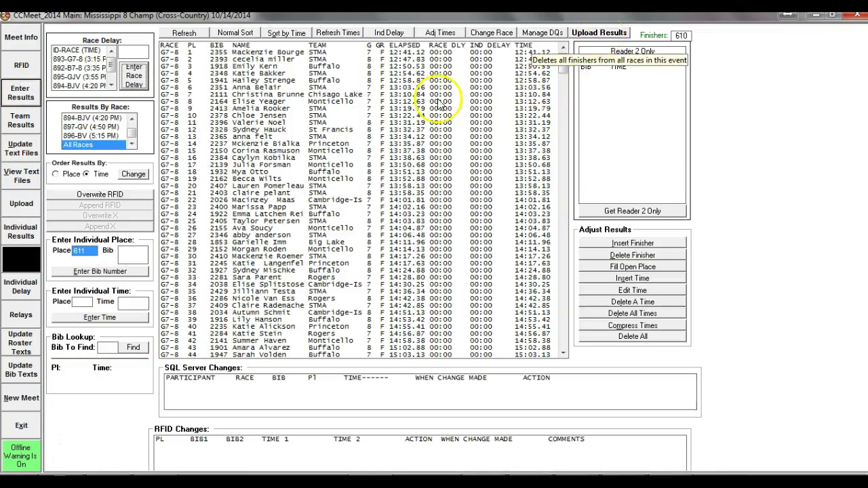
- Upload both individual and team results for race 892-B7-8, then close the upload window
left_click(33, 206)
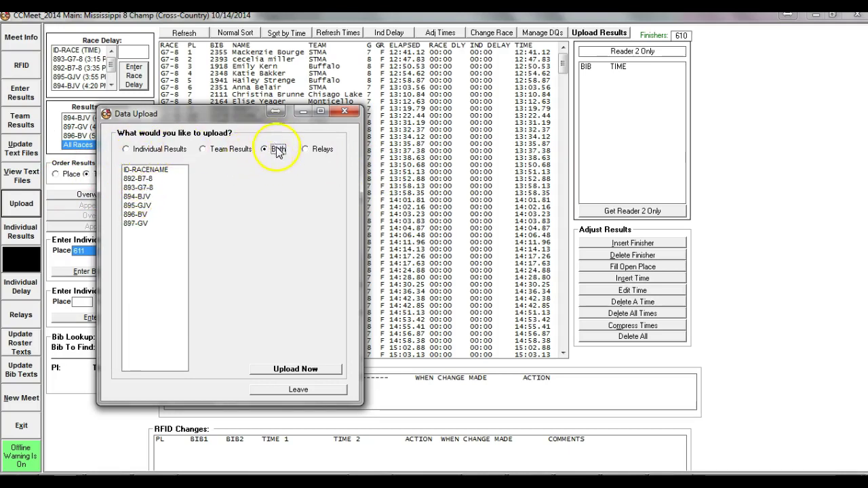
left_click(144, 180)
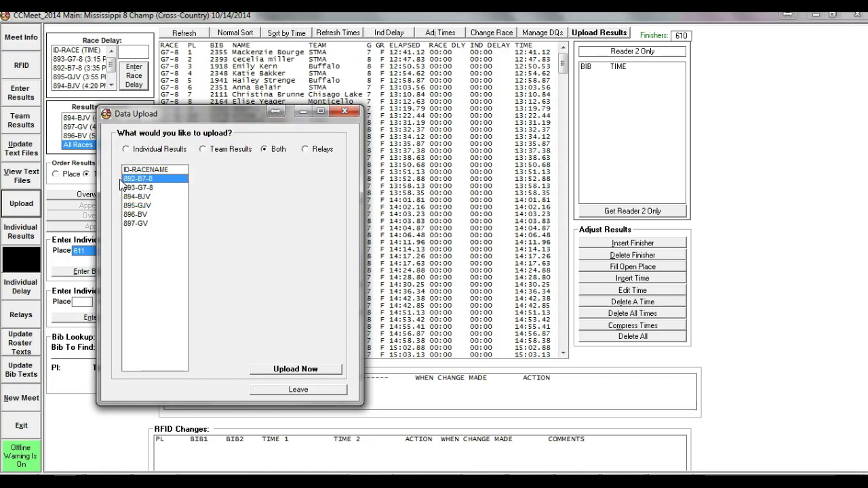
left_click(292, 369)
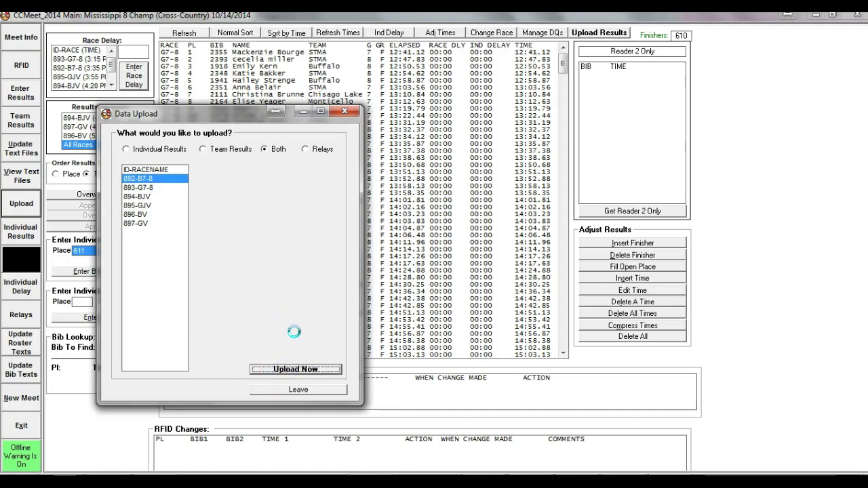
left_click(306, 390)
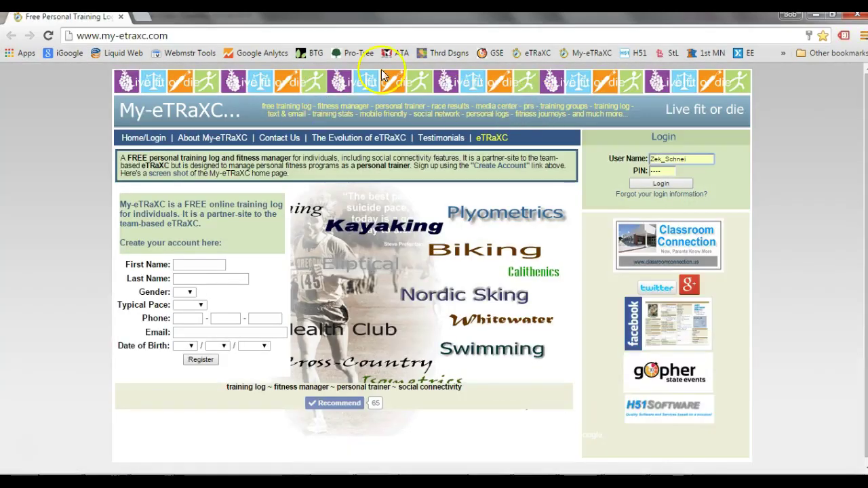
- On Gopher State Events, open CC Running results for Mississippi 8 Champ (10/14/2014) and scroll them
left_click(483, 53)
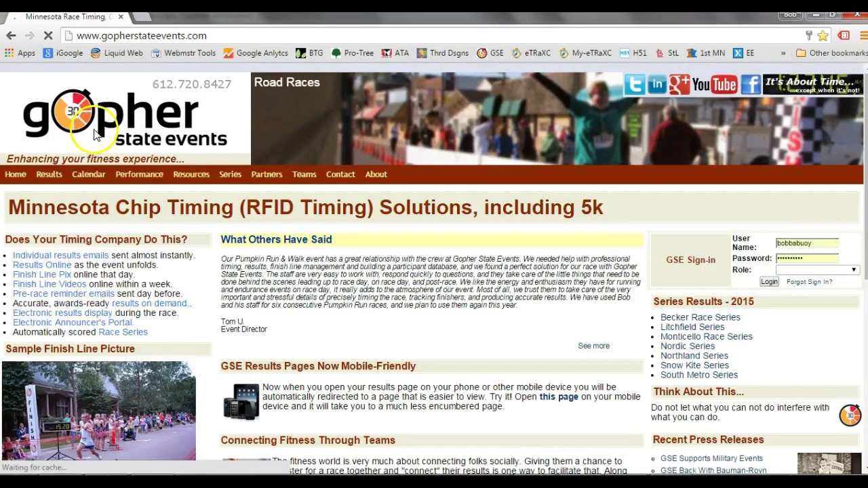
mouse_move(47, 178)
mouse_move(59, 211)
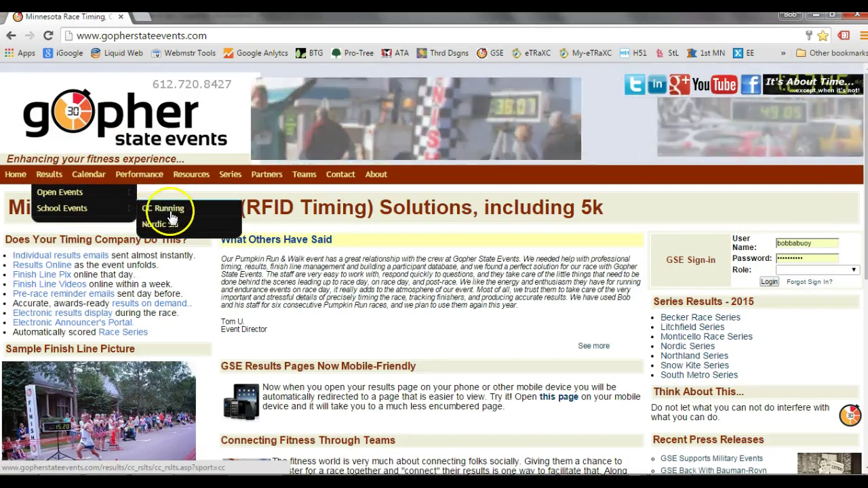
left_click(171, 210)
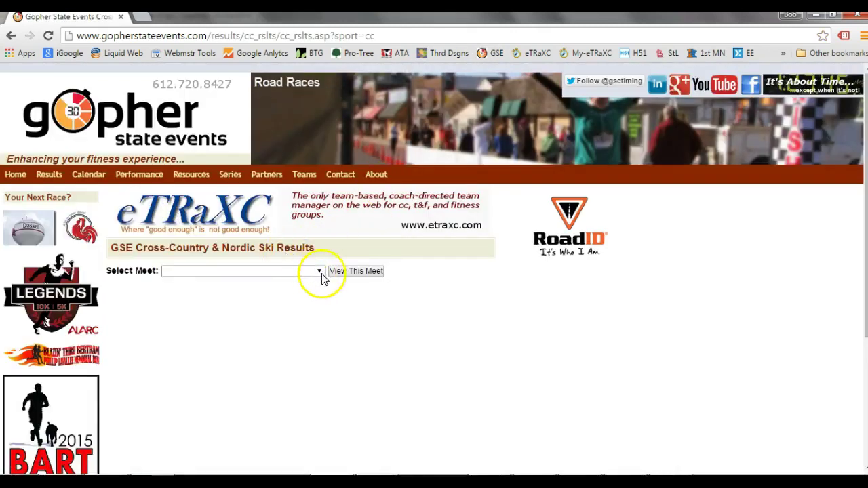
left_click(320, 272)
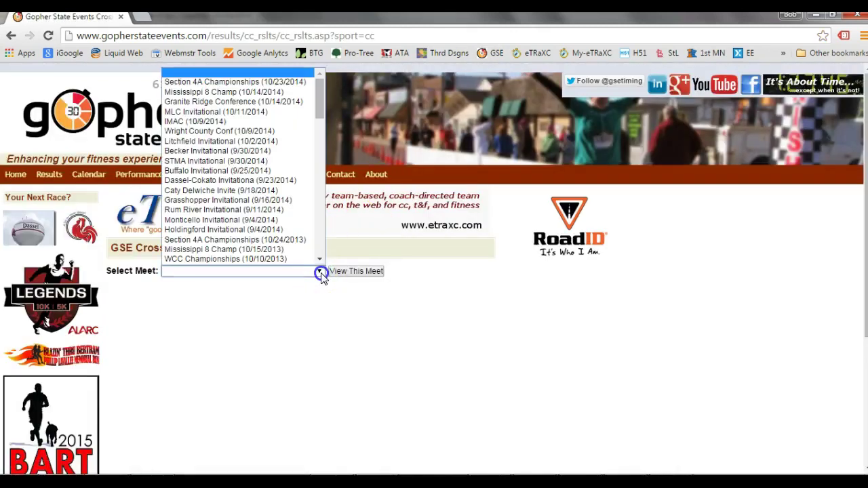
left_click(263, 93)
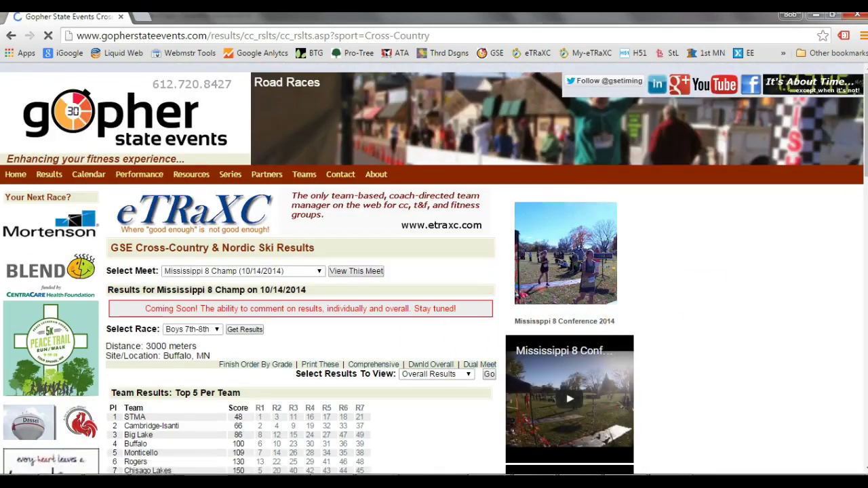
left_click_drag(861, 150, 864, 260)
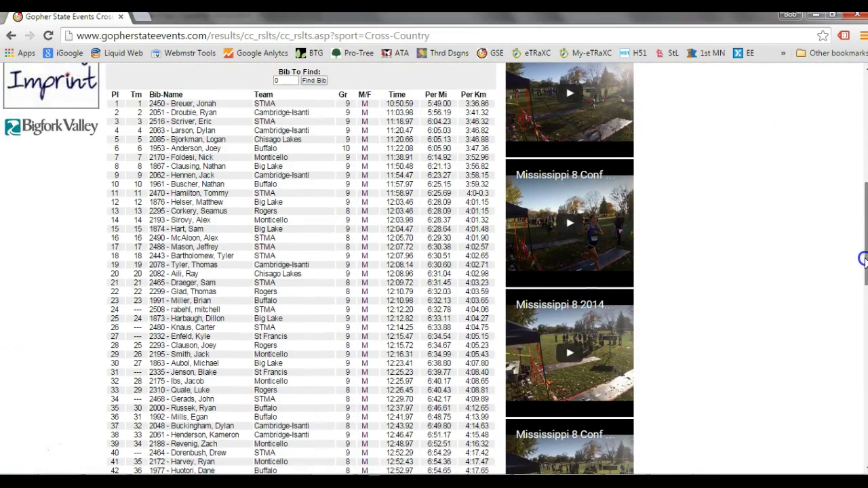
left_click_drag(864, 260, 864, 195)
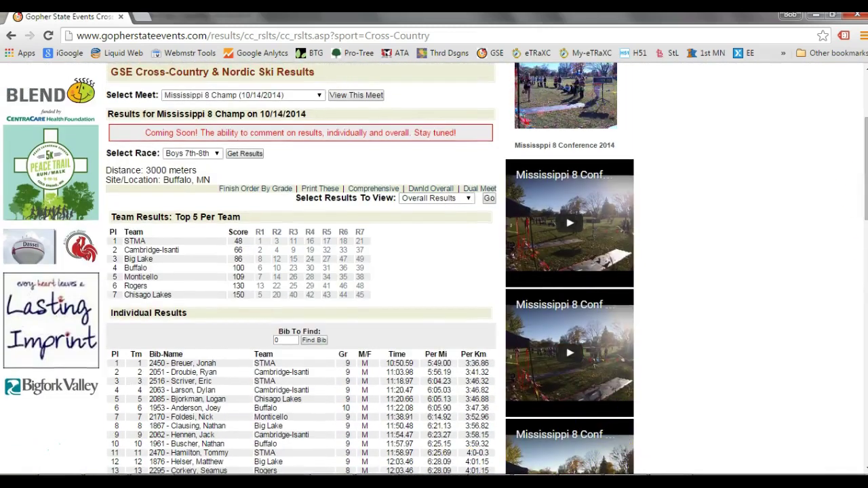
- Find bib 2450 in the CCMeet finishers list and compare it against the browser results
left_click(397, 468)
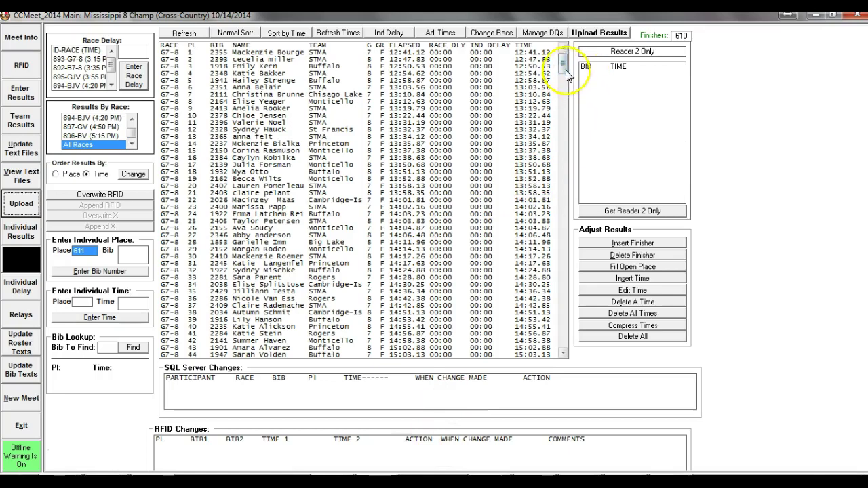
left_click_drag(562, 68, 574, 106)
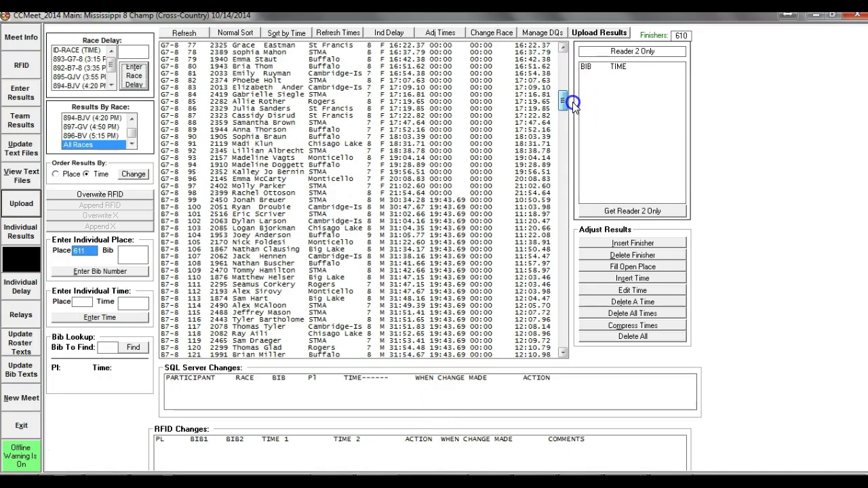
left_click(459, 201)
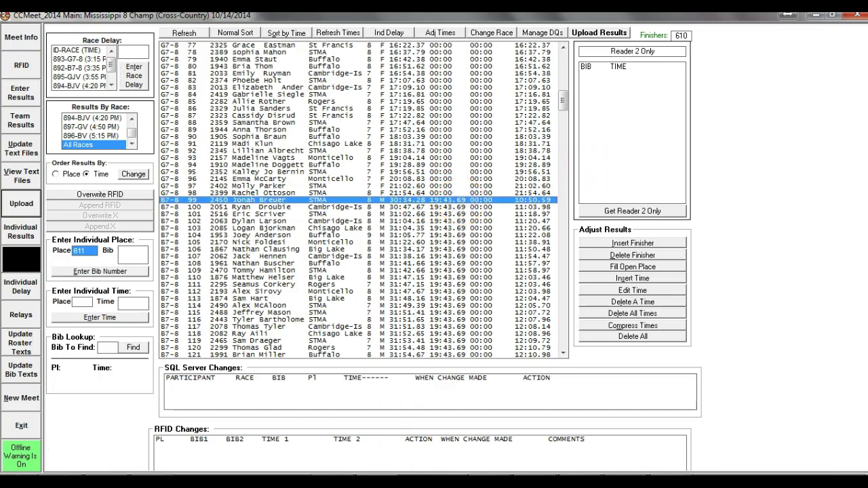
key("alt+Tab")
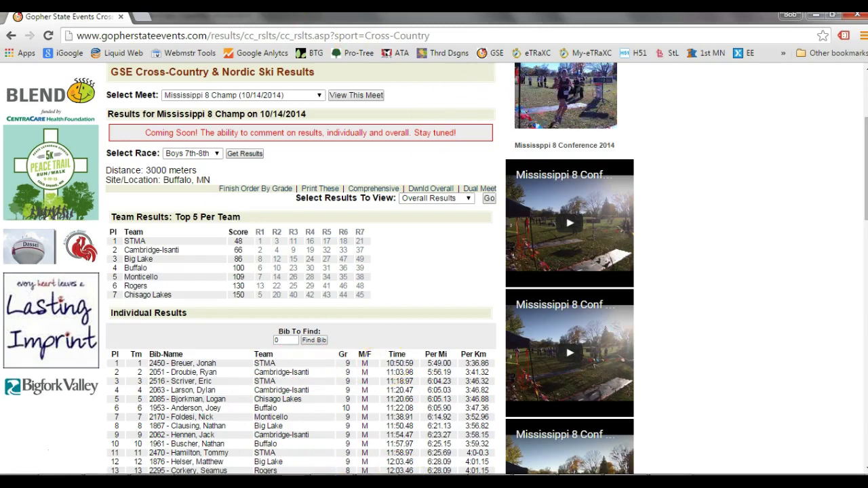
mouse_move(376, 484)
left_click(377, 424)
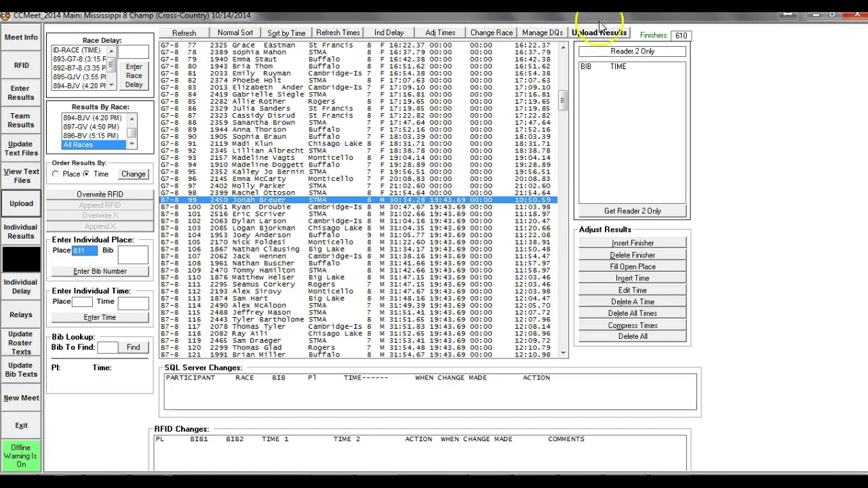
left_click(551, 34)
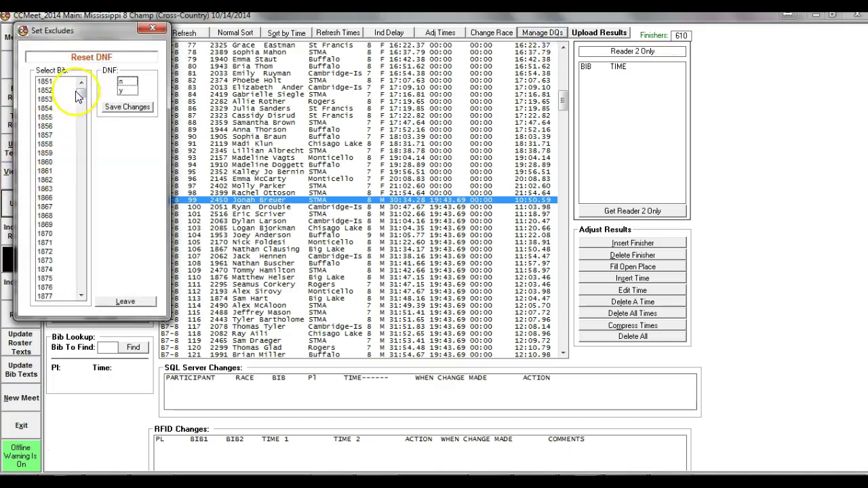
left_click_drag(80, 102, 107, 269)
left_click(51, 216)
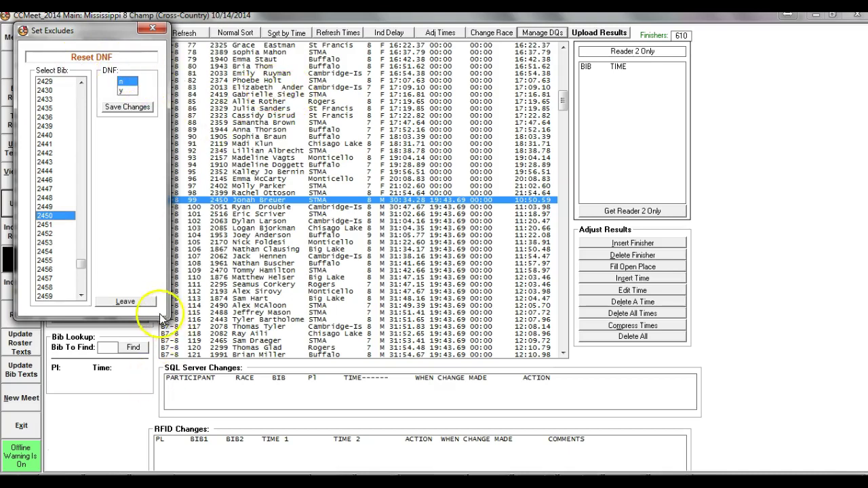
left_click(143, 304)
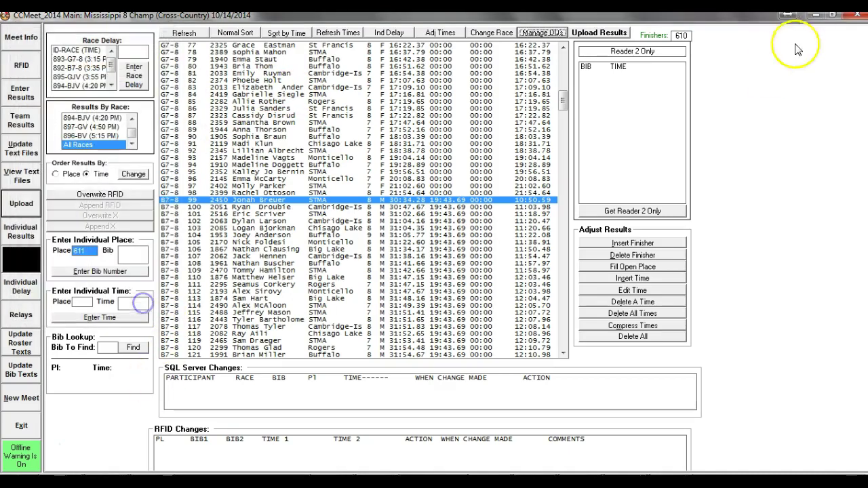
- Open the Change Race form and load bib 2450 to see its current race
left_click(496, 34)
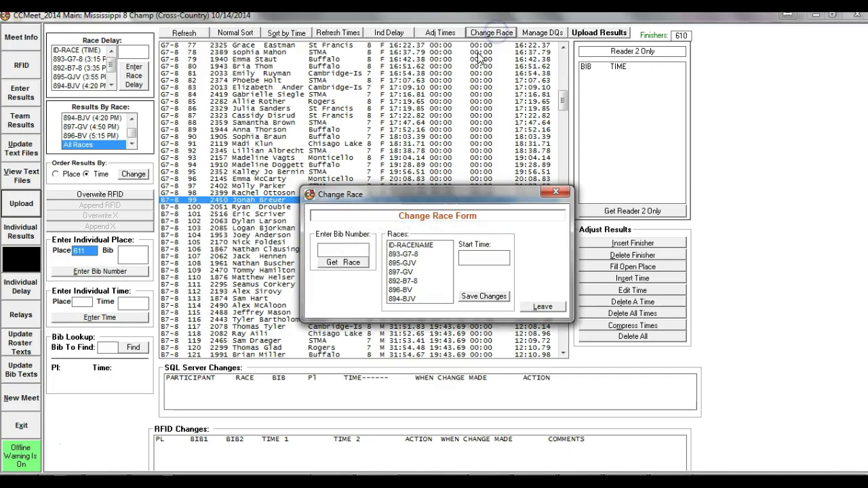
left_click(354, 249)
left_click(343, 262)
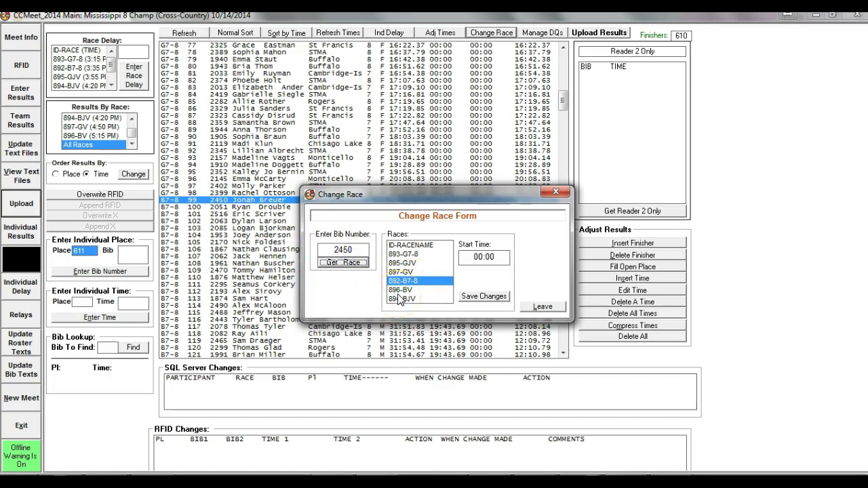
left_click(489, 299)
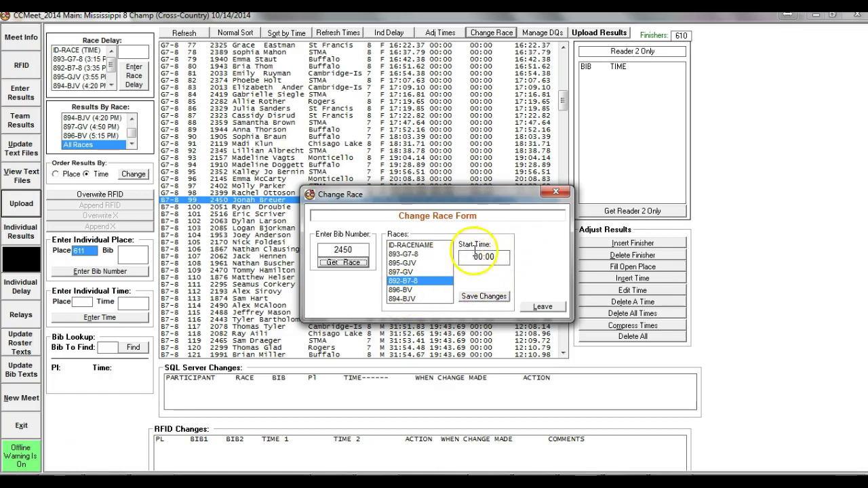
- Pick a new race for bib 2450, save the change, and close the form
left_click(499, 257)
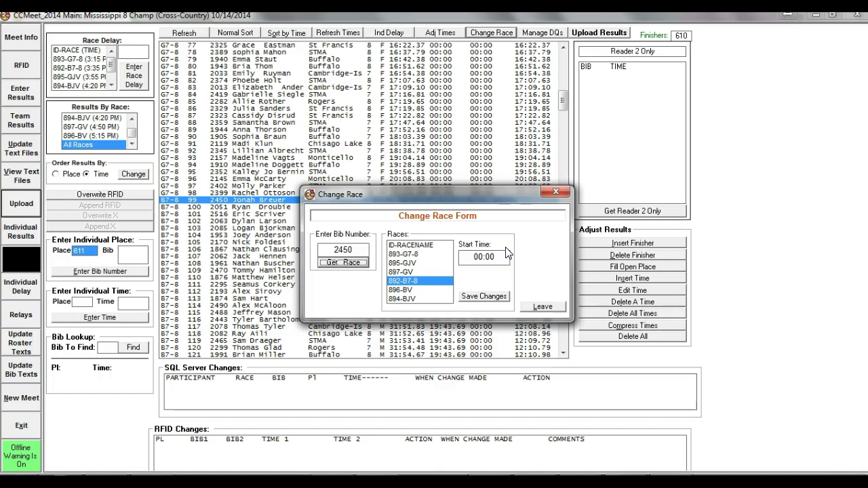
left_click(422, 281)
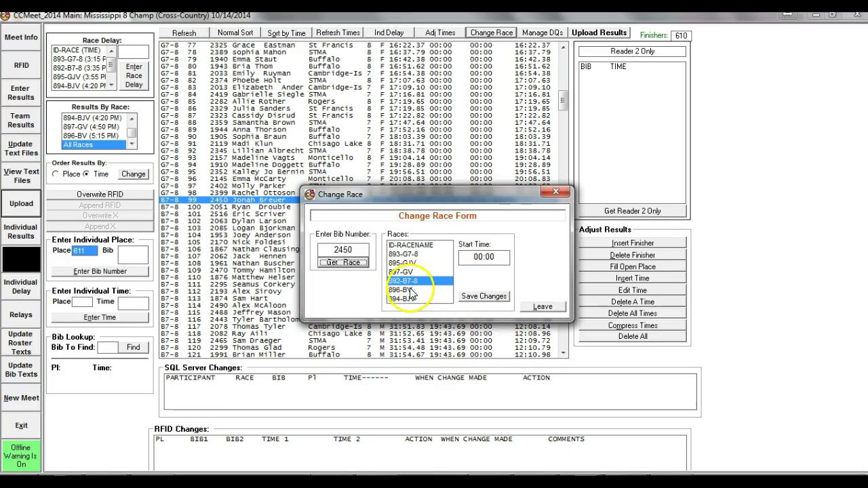
left_click(410, 289)
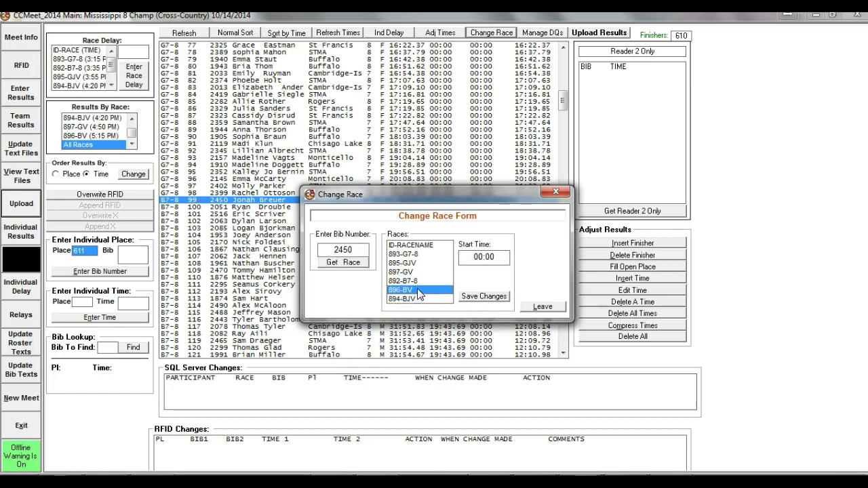
left_click(483, 297)
left_click(556, 310)
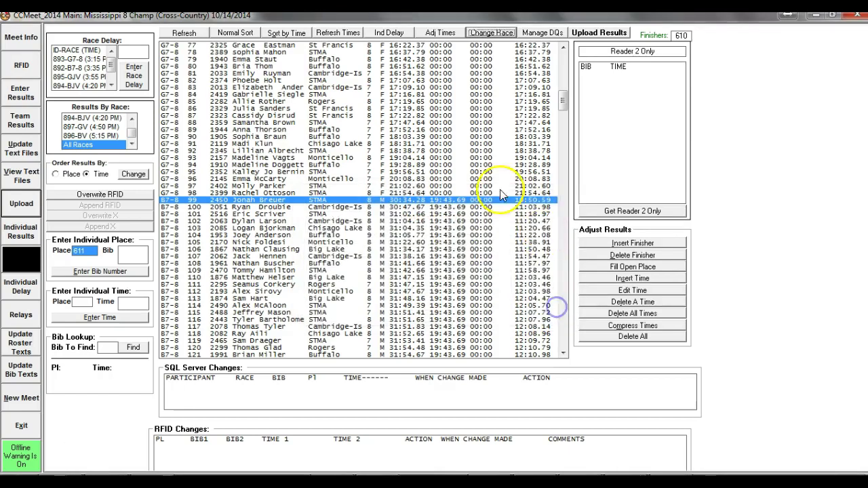
left_click(440, 32)
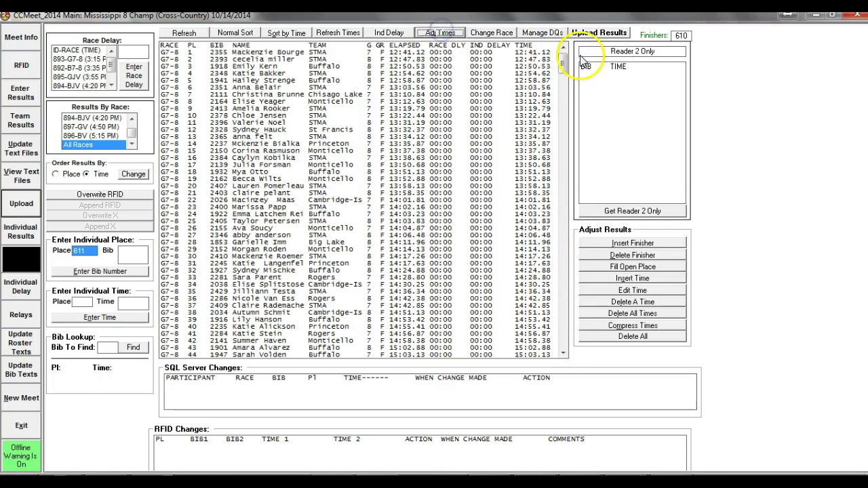
left_click(390, 34)
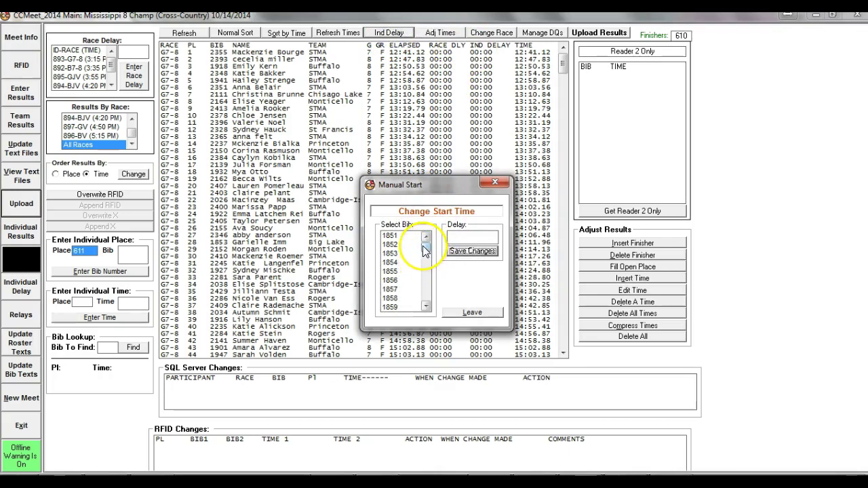
left_click(493, 184)
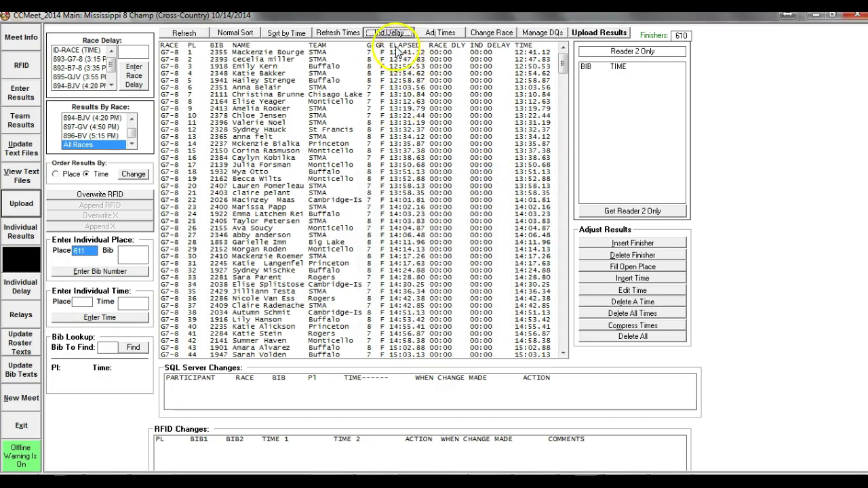
- Refresh times, sort by time then restore normal sort, and exit CCMeet confirming Yes
left_click(341, 34)
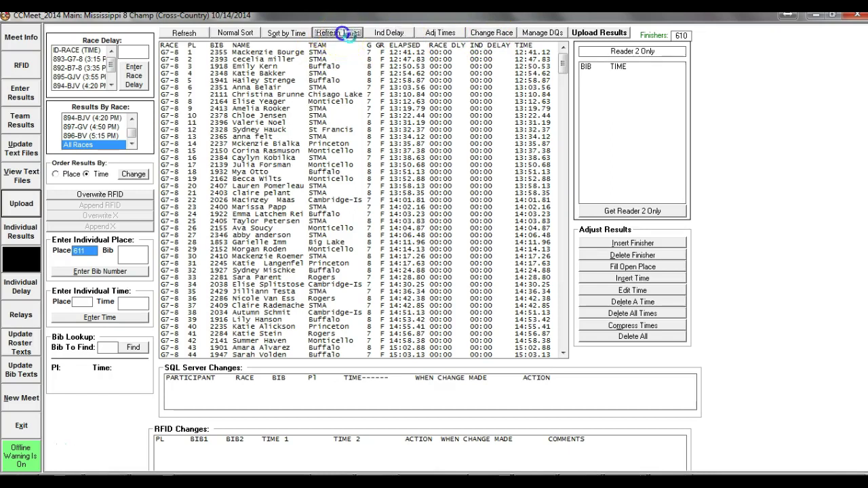
left_click(279, 34)
left_click(239, 38)
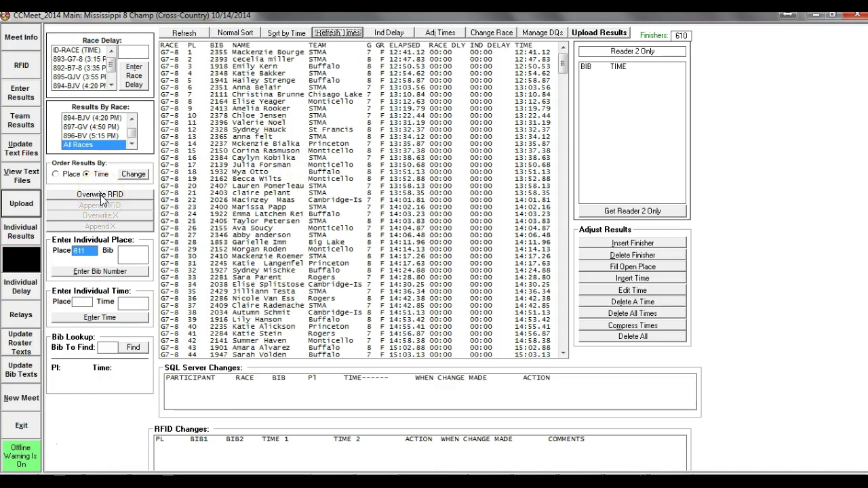
left_click(24, 422)
left_click(429, 285)
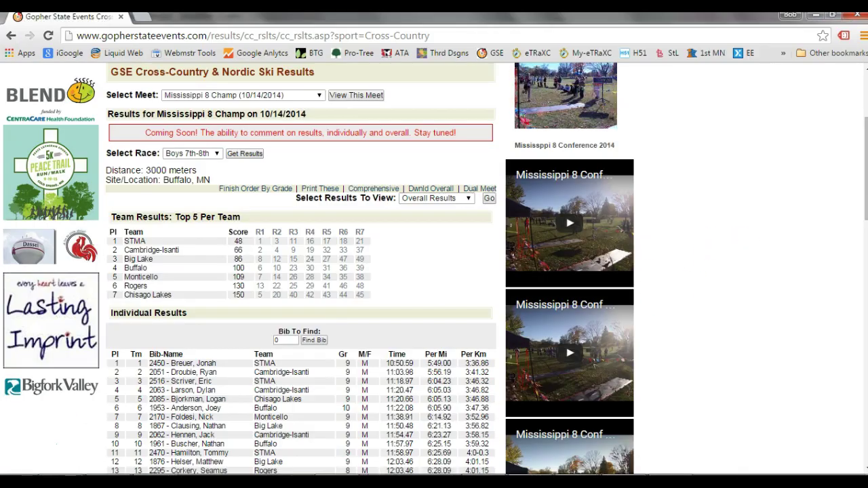
- Open frmEnterResults and the Overwrite RFID button's cmdRFID_Click code
left_click(288, 166)
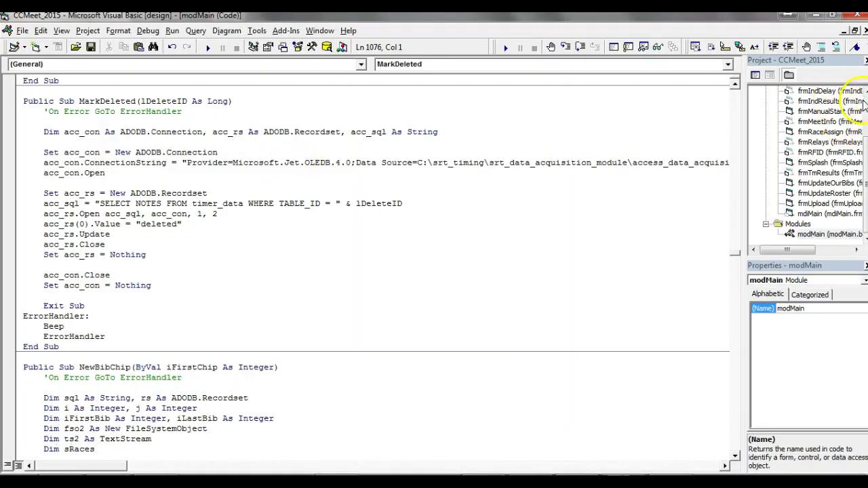
scroll(865, 152, "up", 1)
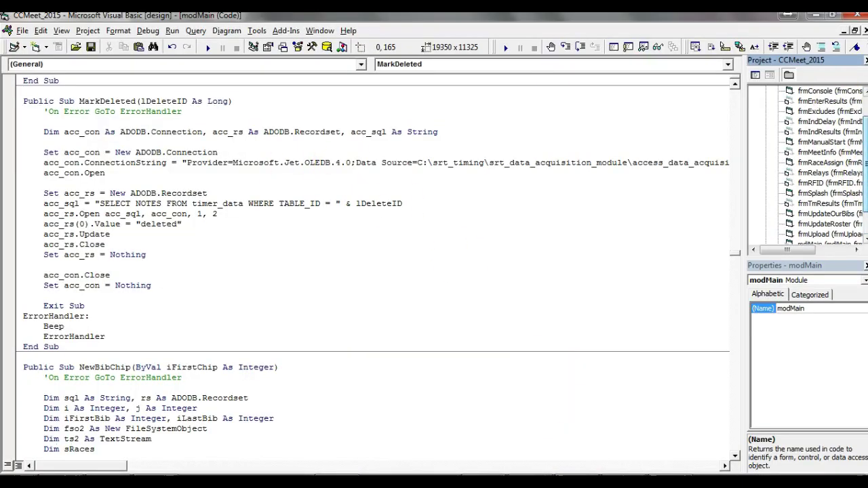
double_click(824, 101)
double_click(70, 234)
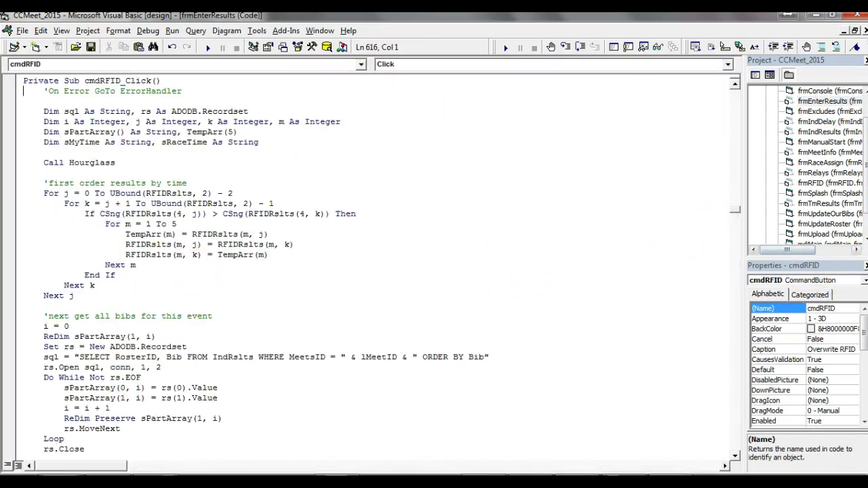
- Scroll through the cmdRFID_Click code, then show frmEnterResults in design view
left_click(735, 457)
left_click_drag(736, 457, 735, 456)
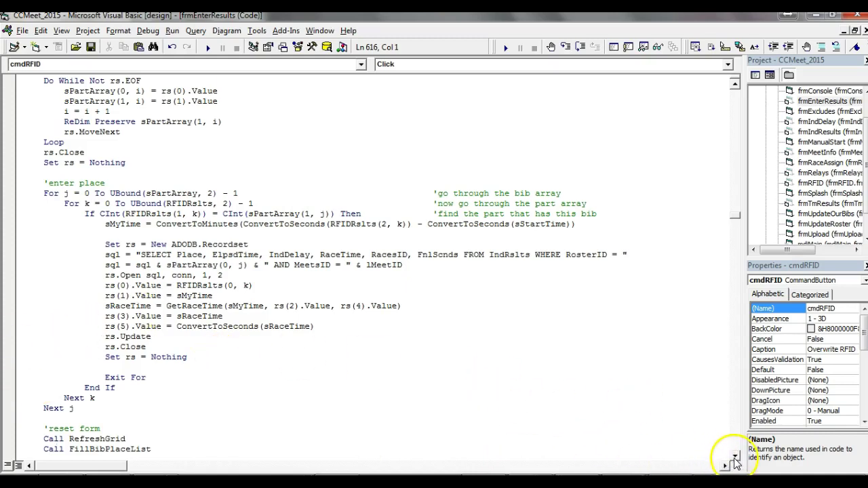
left_click_drag(735, 457, 736, 462)
left_click(27, 387)
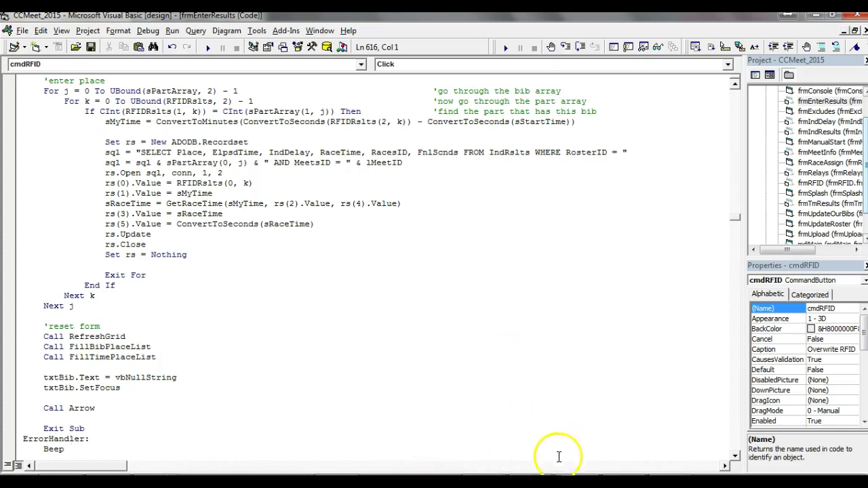
left_click(769, 75)
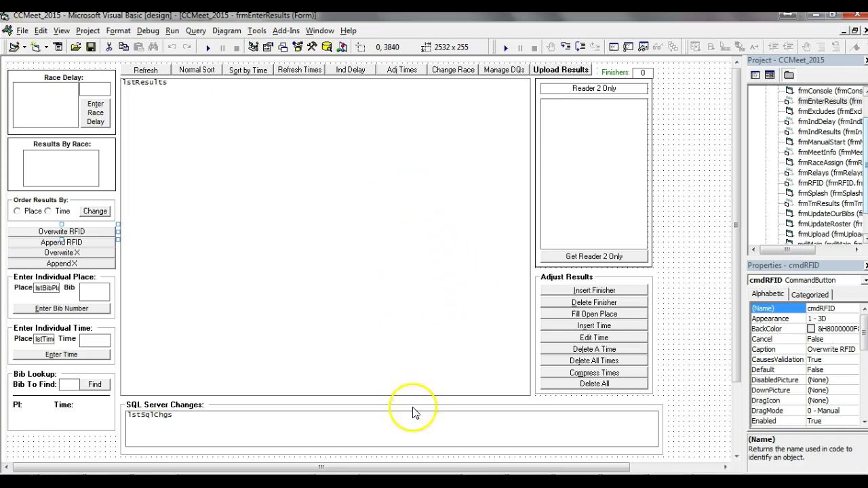
- Run the project with F5 and open 223-Granite Ridge Conference (10/14/2014) from the console
key("F5")
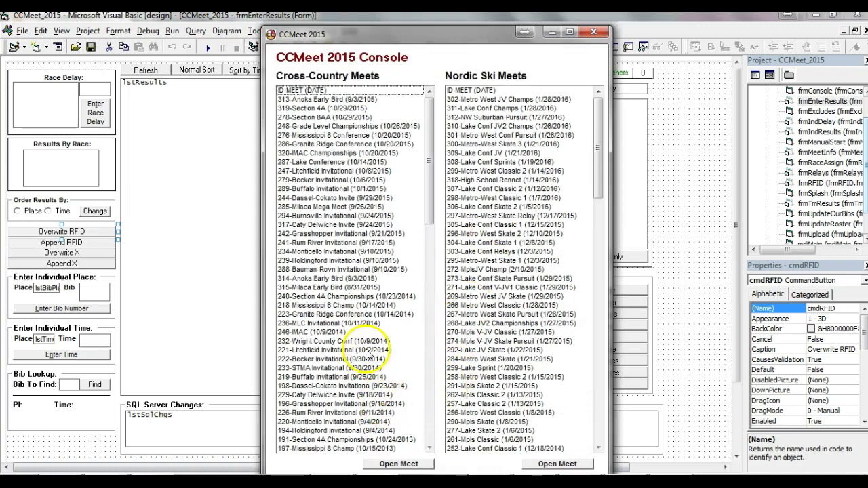
left_click(354, 315)
double_click(360, 313)
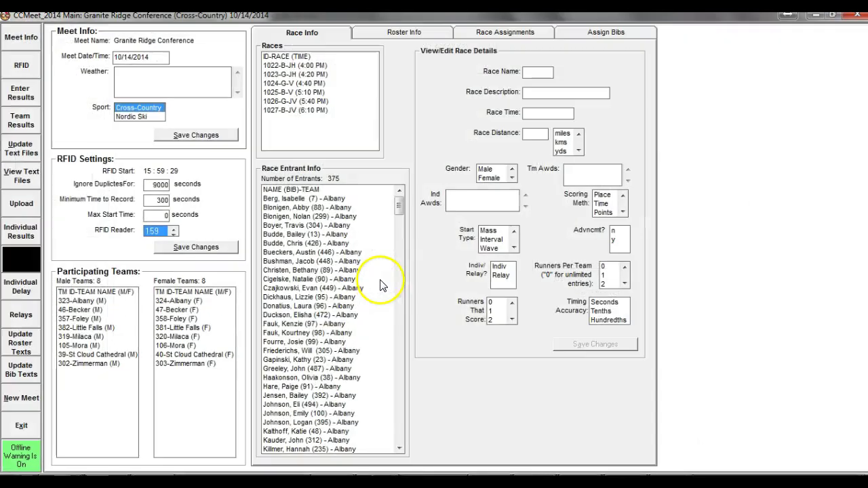
- Show the Enter Results list of 375 Granite Ridge finishers and inspect the Adjust Results buttons
left_click(21, 97)
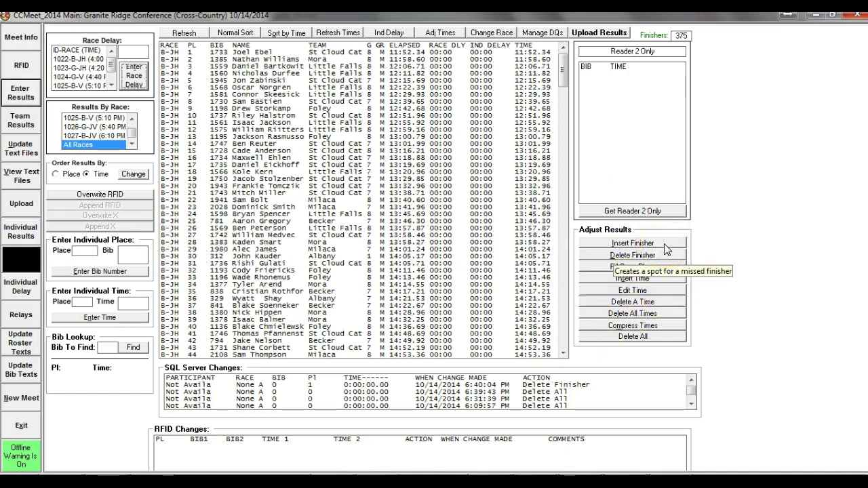
left_click(666, 265)
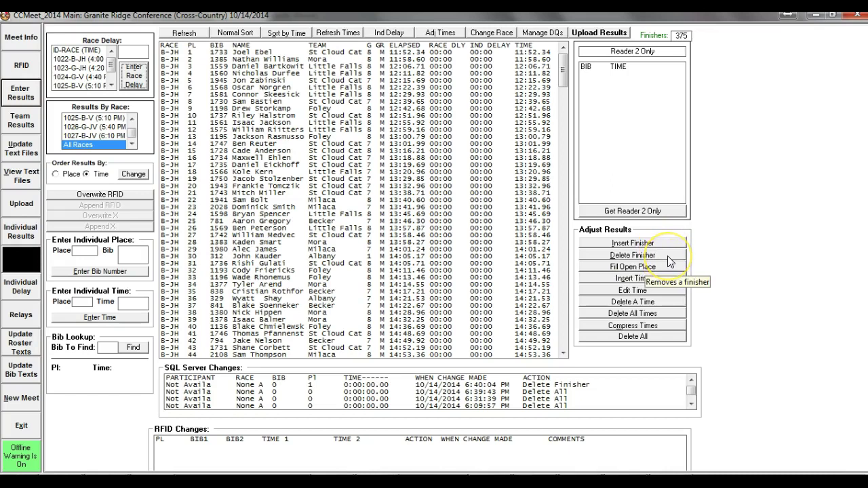